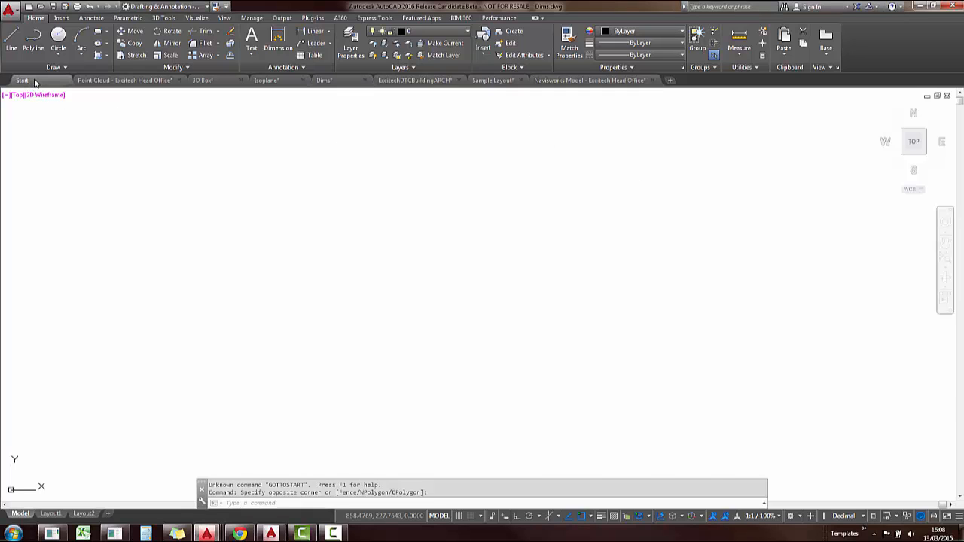
- Open the Start page, return to the Dims drawing, and run the GOTOSTART command to reach the Start page again
{"action": "left_click", "coordinate": [34, 82]}
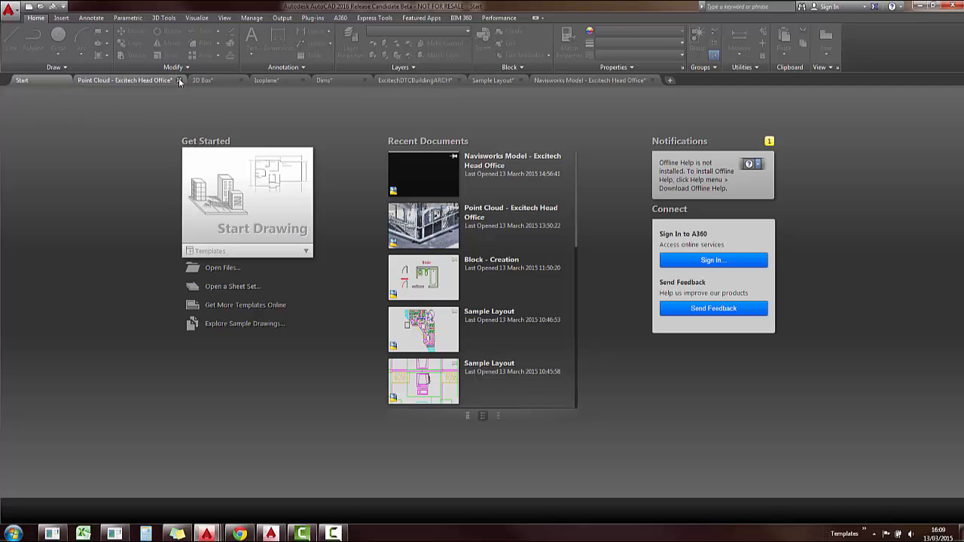
{"action": "left_click", "coordinate": [331, 80]}
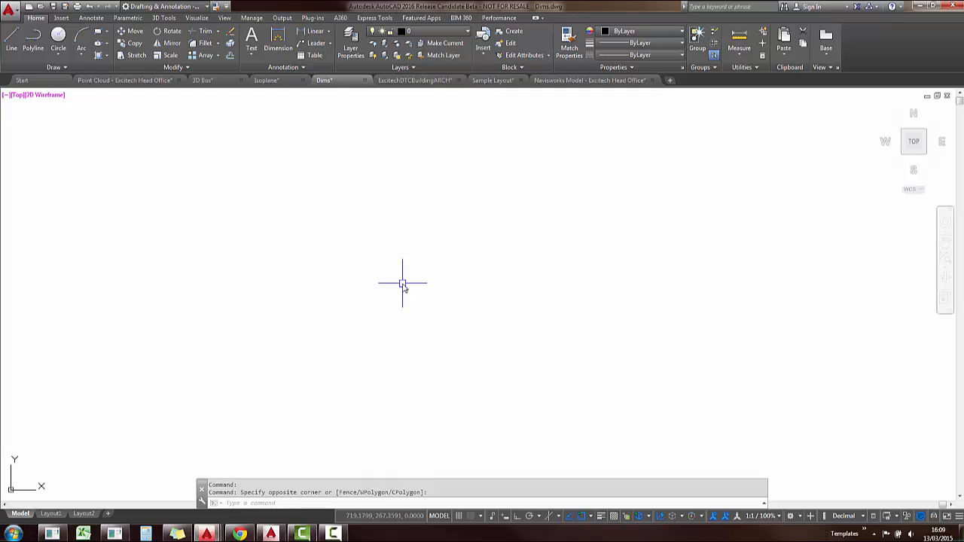
{"action": "type", "text": "d"}
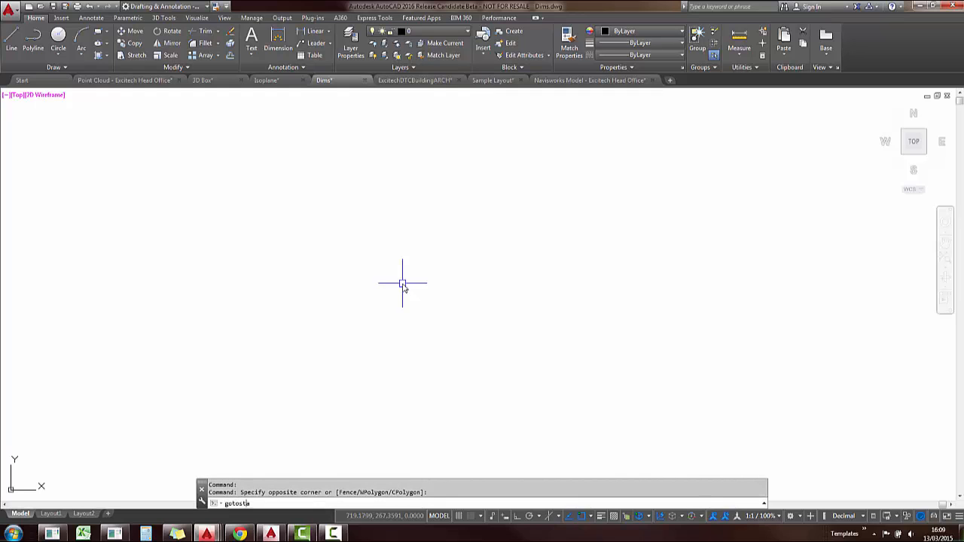
{"action": "key", "text": "Return"}
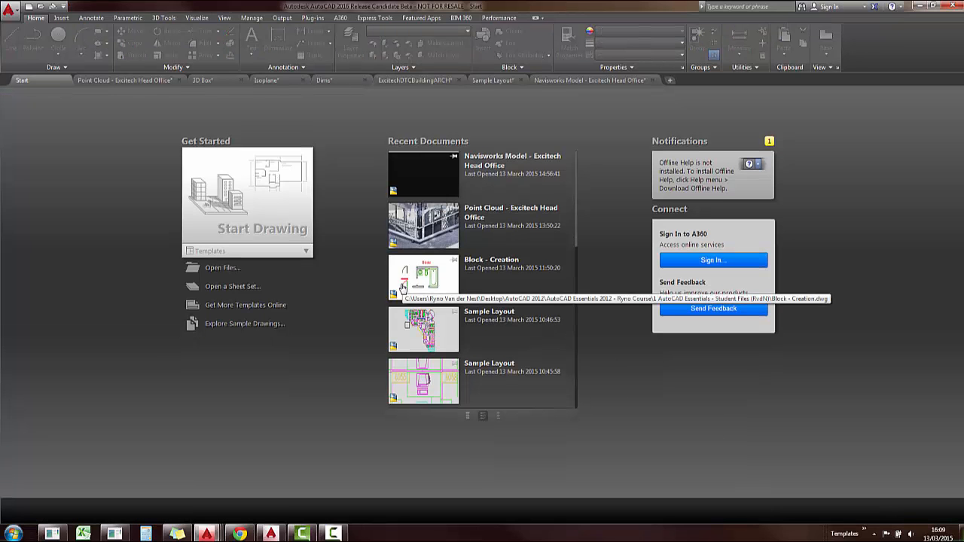
- Switch to the 3D Box drawing and bring up the save and close options for open drawings
{"action": "left_click", "coordinate": [213, 79]}
{"action": "right_click", "coordinate": [215, 79]}
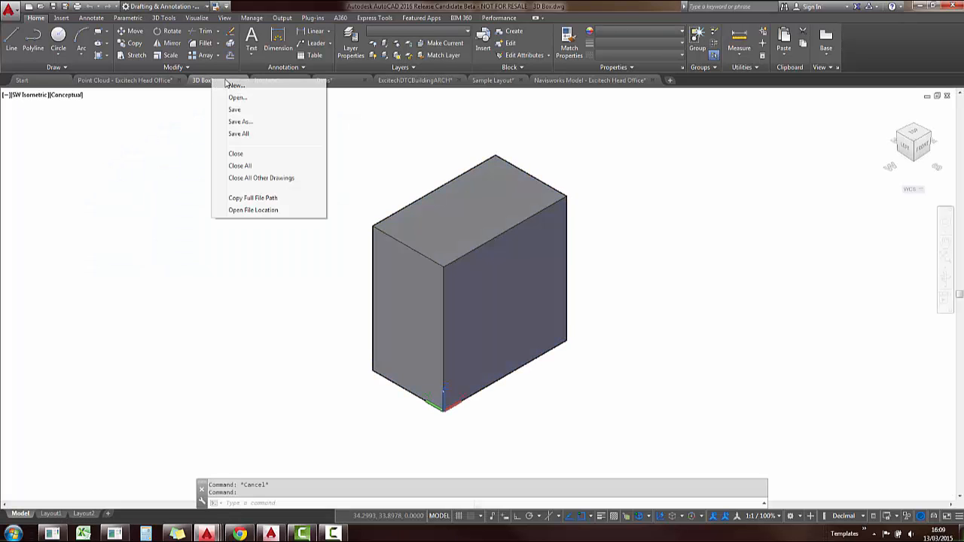
{"action": "left_click", "coordinate": [256, 167]}
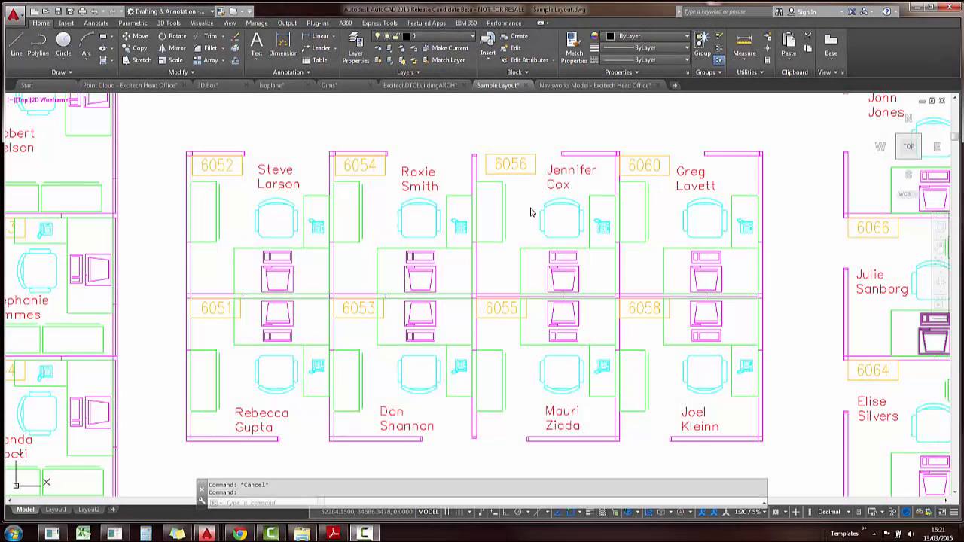
- Pin the expanded Draw tools open and add the Revision Cloud command to the Quick Access Toolbar
{"action": "left_click", "coordinate": [70, 73]}
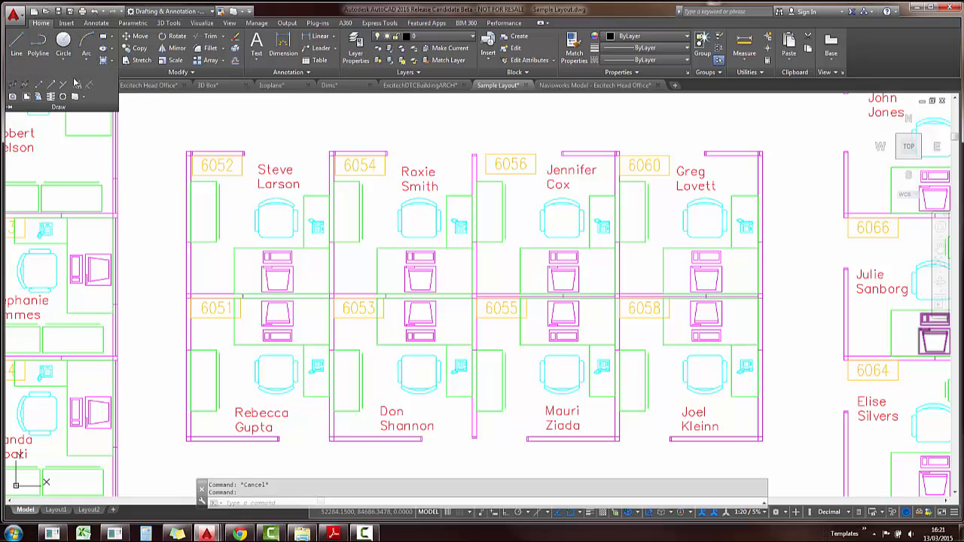
{"action": "left_click", "coordinate": [83, 97]}
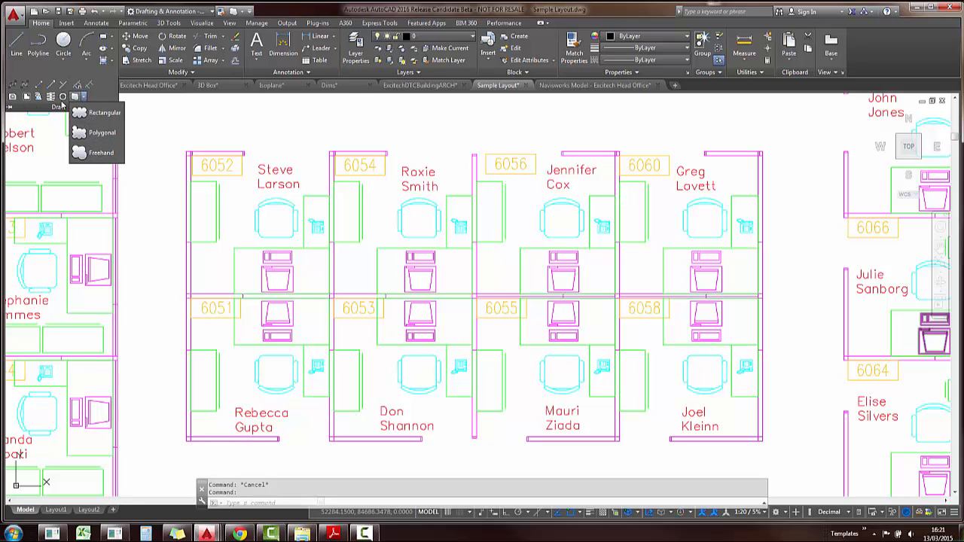
{"action": "left_click", "coordinate": [10, 110]}
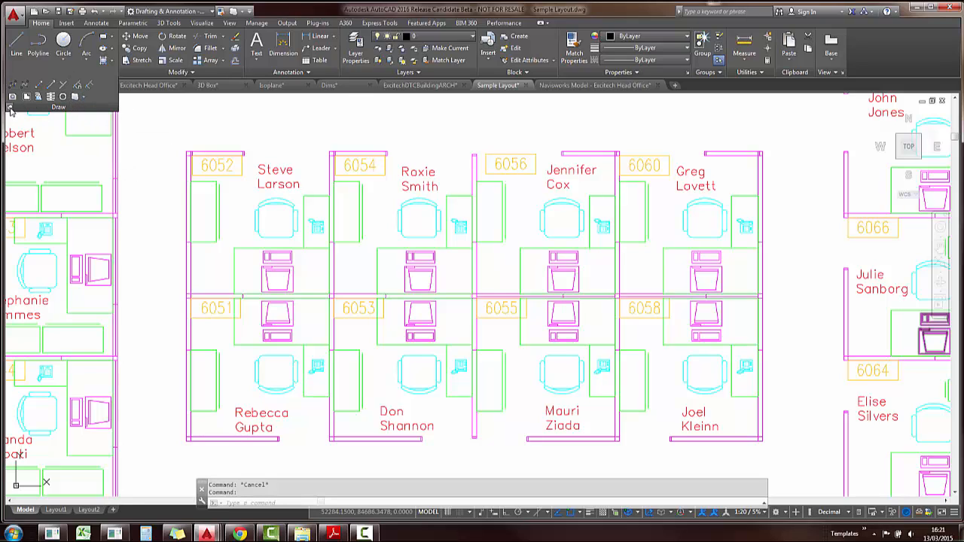
{"action": "right_click", "coordinate": [78, 96]}
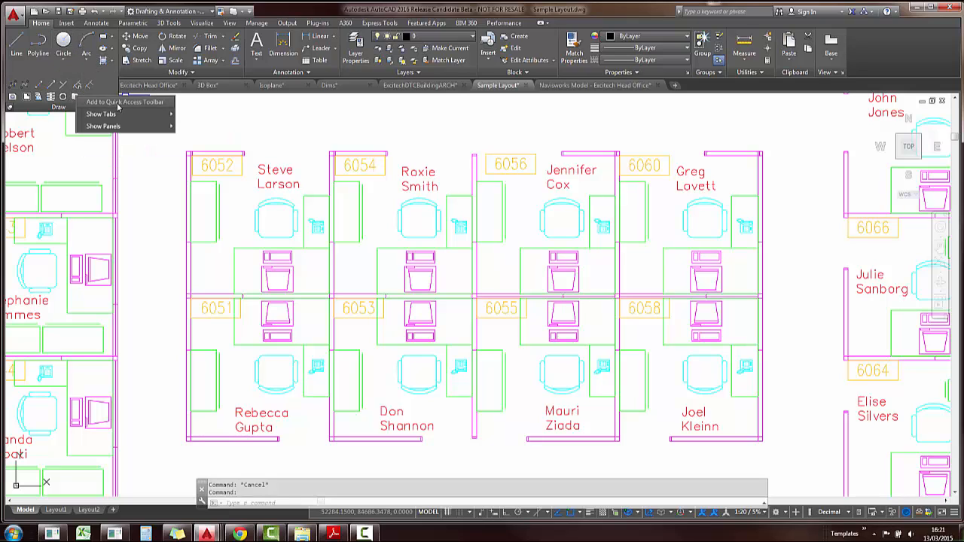
{"action": "left_click", "coordinate": [224, 115]}
- Draw a rectangular revision cloud around offices 6052 and 6054, reaching just below the wall shared with 6051 and 6053
{"action": "left_click", "coordinate": [233, 11]}
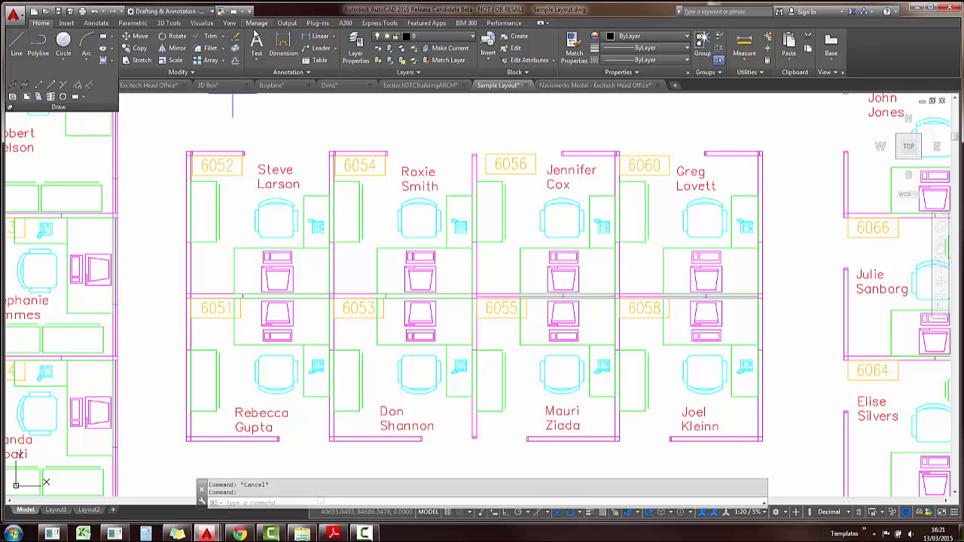
{"action": "left_click", "coordinate": [172, 136]}
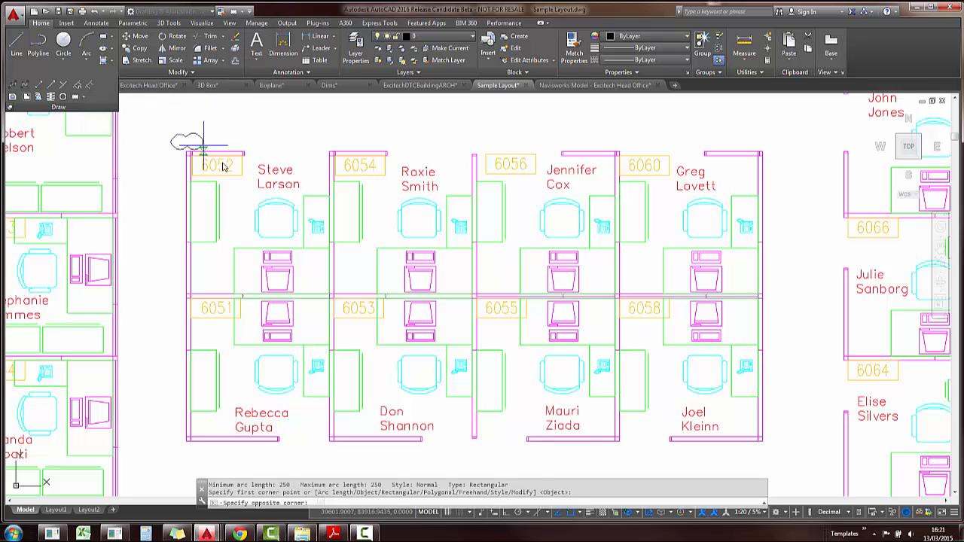
{"action": "left_click", "coordinate": [451, 321]}
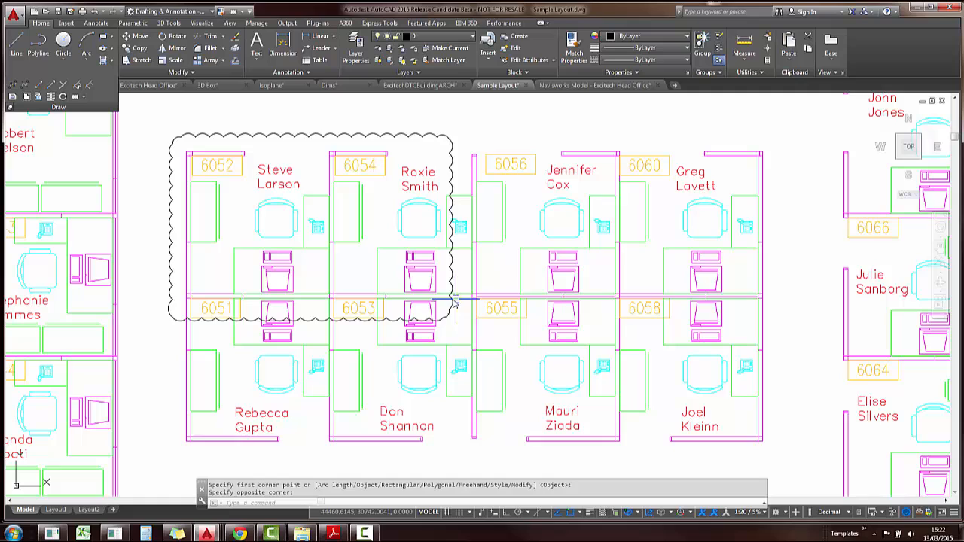
- Draw a five-point polygonal revision cloud around the chair and desk in office 6052
{"action": "left_click", "coordinate": [239, 19]}
{"action": "left_click", "coordinate": [254, 50]}
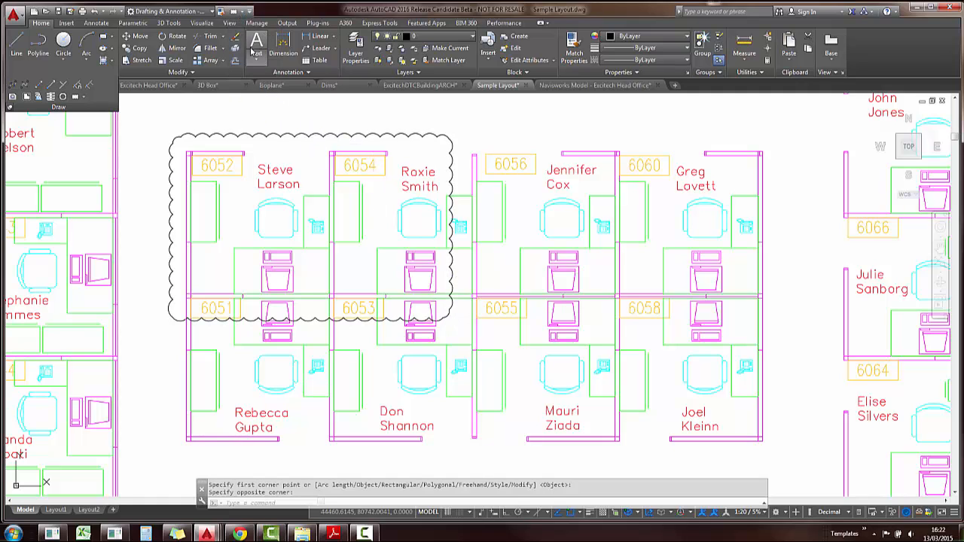
{"action": "left_click", "coordinate": [239, 183]}
{"action": "left_click", "coordinate": [208, 250]}
{"action": "left_click", "coordinate": [312, 291]}
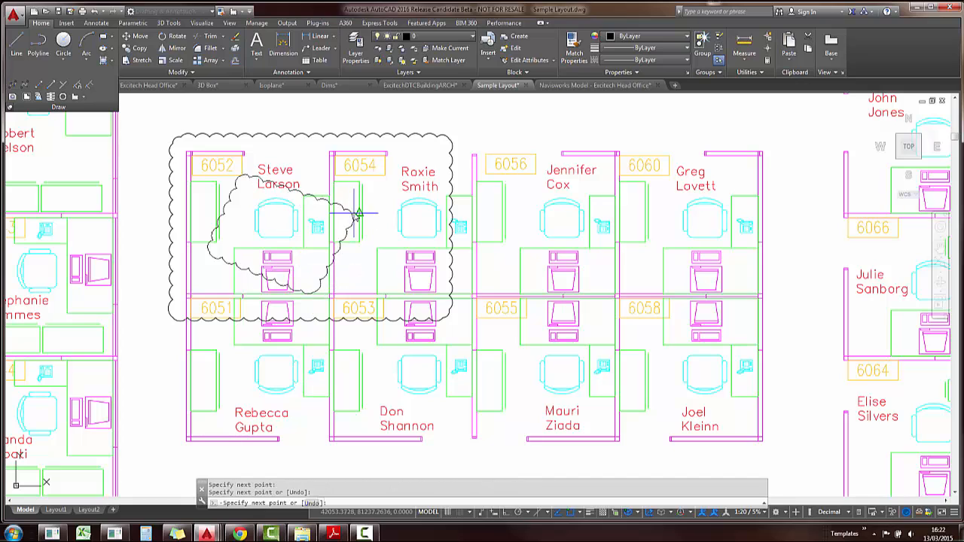
{"action": "left_click", "coordinate": [359, 214]}
{"action": "key", "text": "Return"}
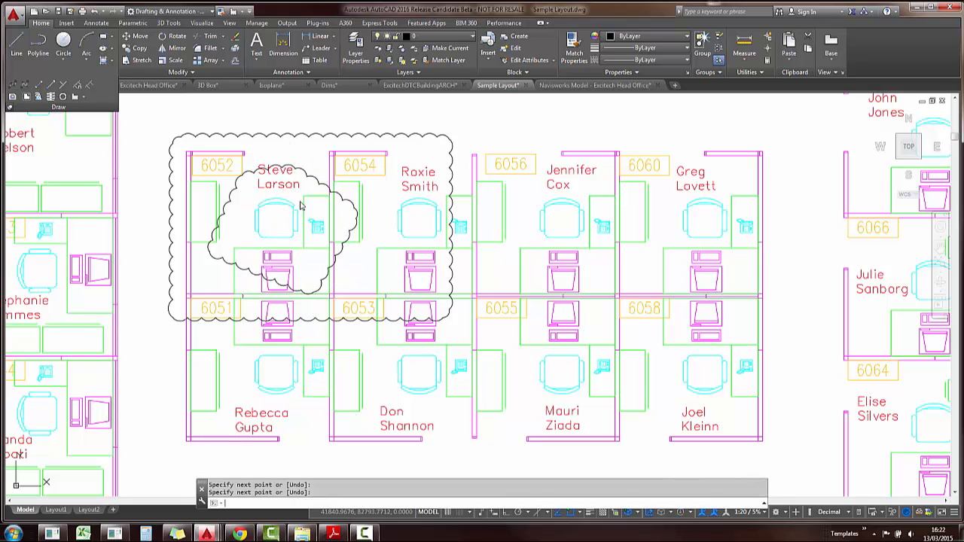
- Draw a freehand revision cloud around the desk area of office 6056, extending down over the 6055 room label
{"action": "left_click", "coordinate": [234, 13]}
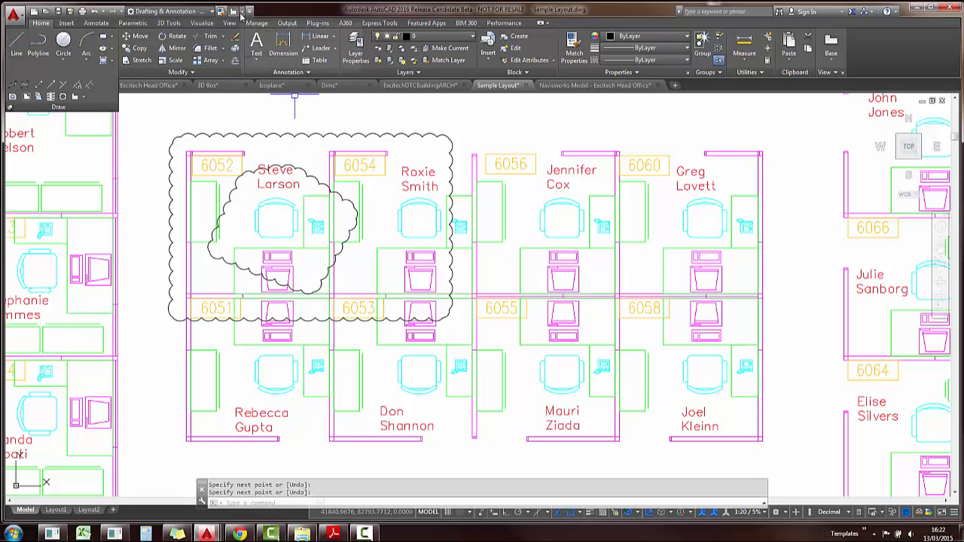
{"action": "left_click", "coordinate": [257, 68]}
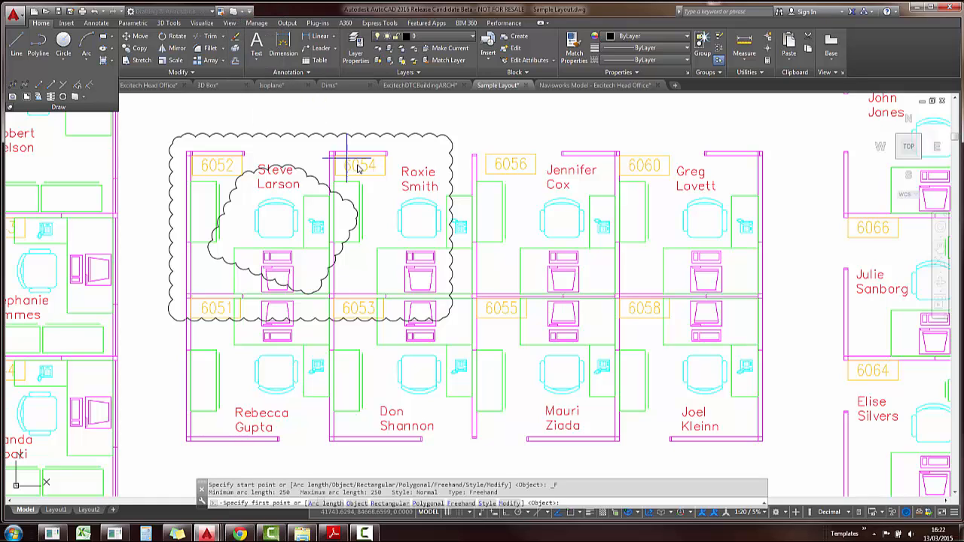
{"action": "left_click", "coordinate": [497, 199]}
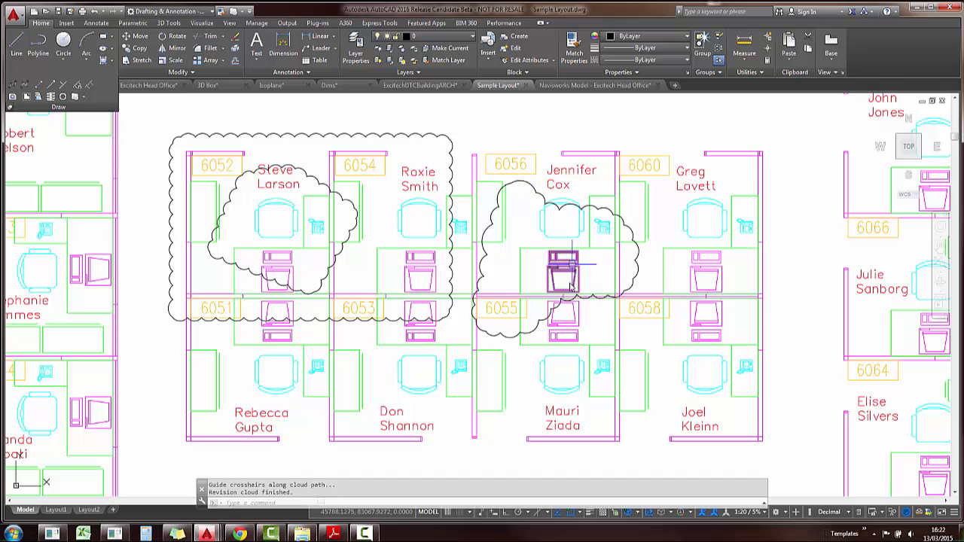
- Examine the editing grips of the freehand, polygonal and rectangular revision clouds by selecting each in turn
{"action": "scroll", "coordinate": [424, 200], "scroll_direction": "up", "scroll_amount": 4}
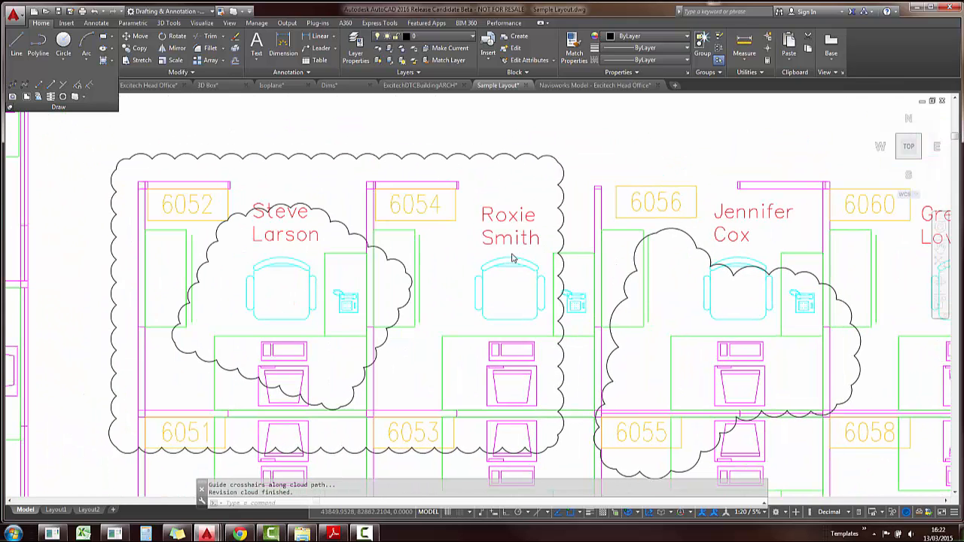
{"action": "left_click", "coordinate": [666, 230]}
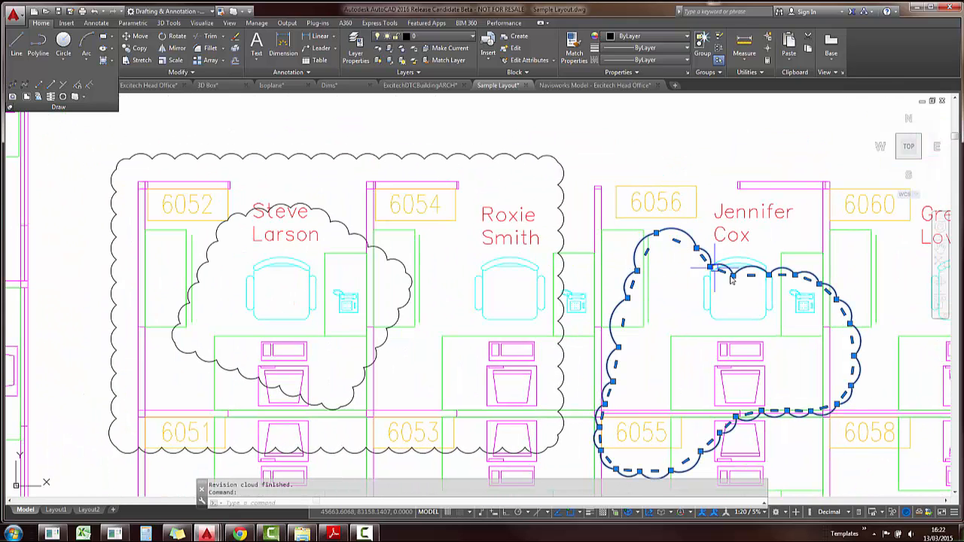
{"action": "key", "text": "Escape"}
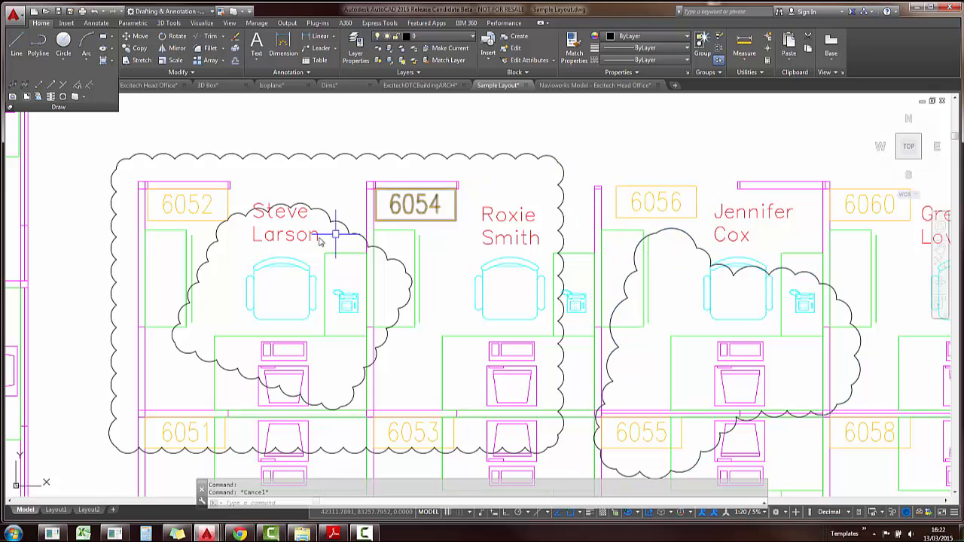
{"action": "left_click", "coordinate": [348, 225]}
{"action": "left_click", "coordinate": [304, 210]}
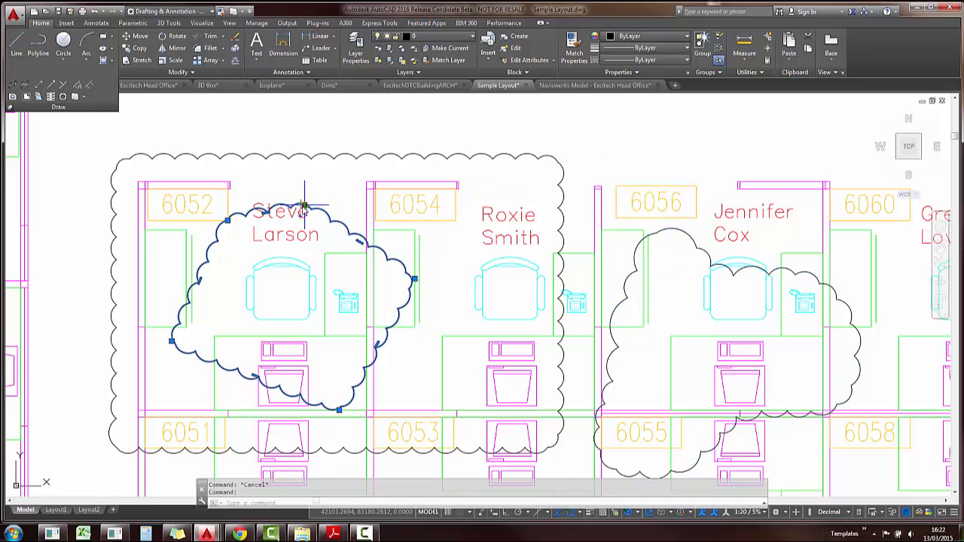
{"action": "key", "text": "Escape"}
{"action": "left_click", "coordinate": [357, 159]}
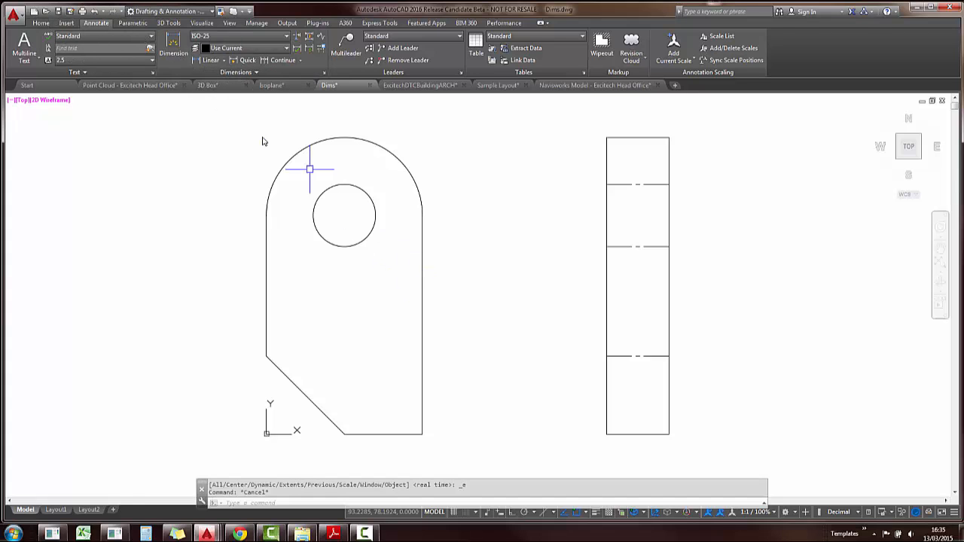
- In the Dims drawing, dimension the height of the plate's right vertical edge between its endpoints, placed outside the plate
{"action": "left_click", "coordinate": [173, 46]}
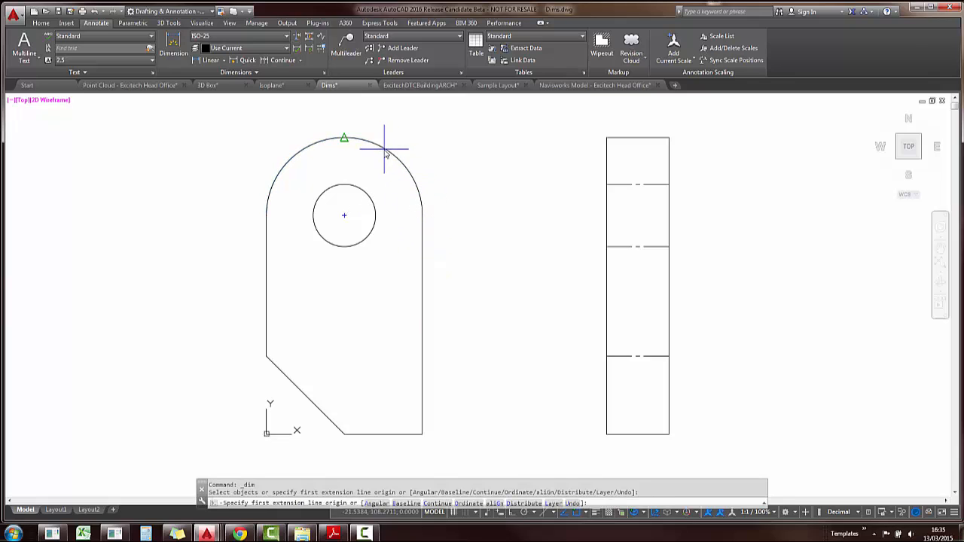
{"action": "left_click", "coordinate": [423, 216]}
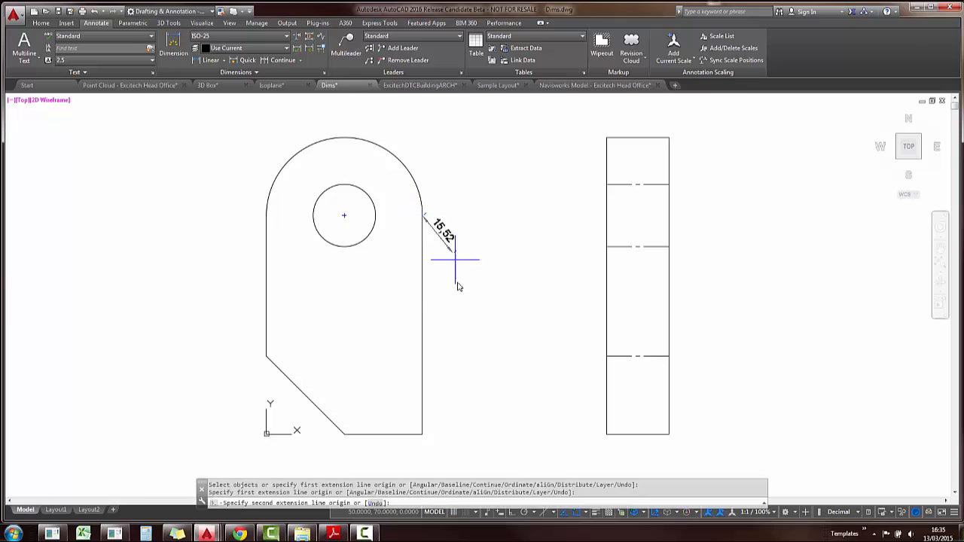
{"action": "left_click", "coordinate": [423, 434]}
{"action": "left_click", "coordinate": [477, 400]}
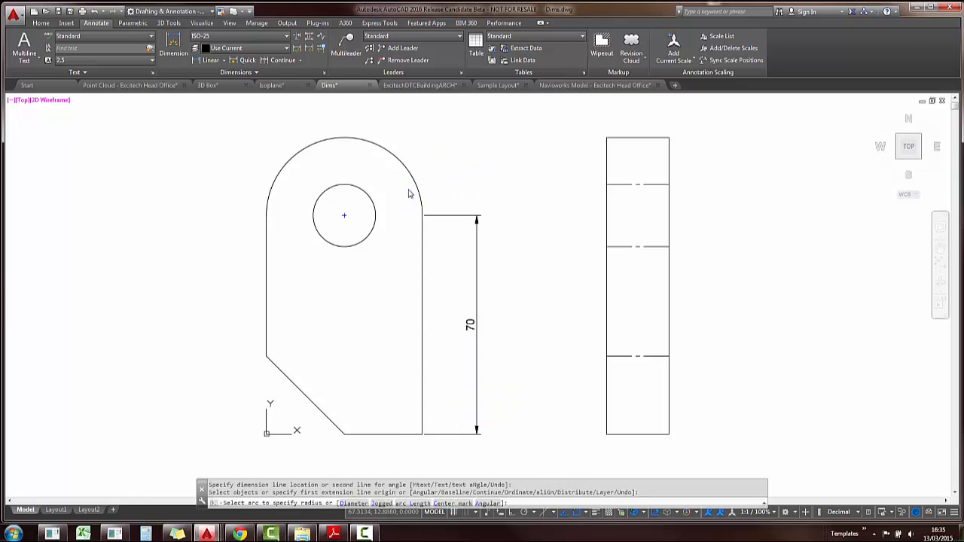
- Add an aligned dimension to the plate's sloped lower-left edge and a vertical dimension to its left edge
{"action": "scroll", "coordinate": [400, 164], "scroll_direction": "up", "scroll_amount": 2}
{"action": "middle_click_drag", "start_coordinate": [400, 164], "coordinate": [469, 201]}
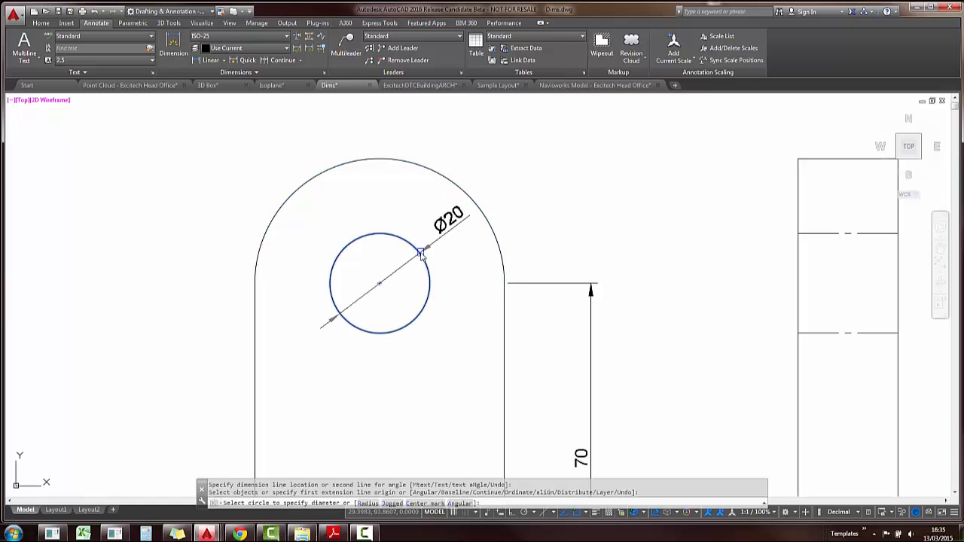
{"action": "scroll", "coordinate": [339, 258], "scroll_direction": "down", "scroll_amount": 2}
{"action": "middle_click_drag", "start_coordinate": [398, 256], "coordinate": [420, 130]}
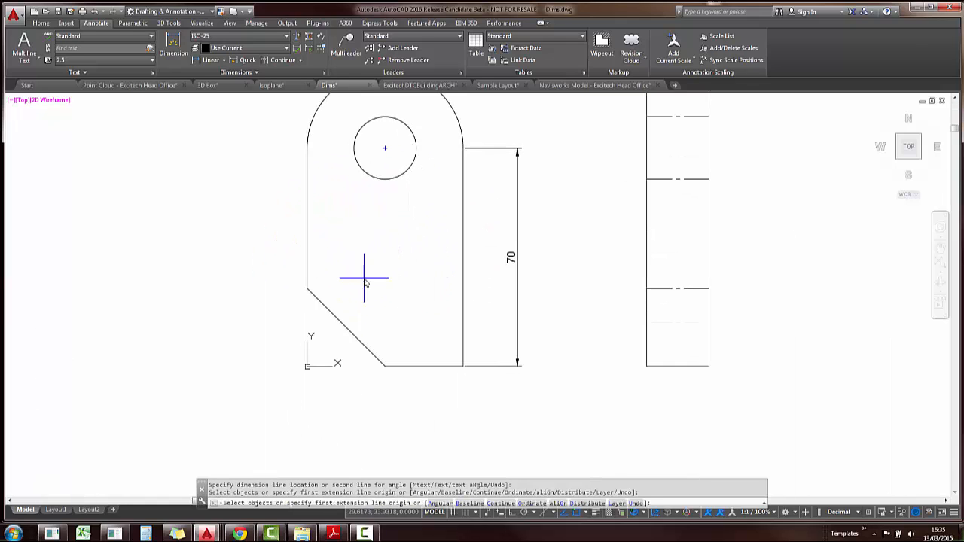
{"action": "left_click", "coordinate": [339, 321]}
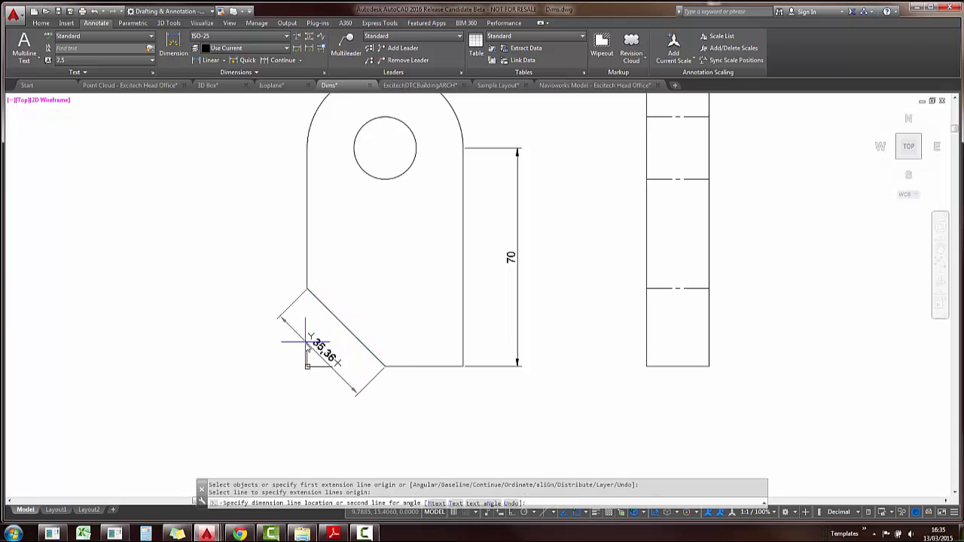
{"action": "left_click", "coordinate": [309, 343]}
{"action": "left_click", "coordinate": [307, 234]}
{"action": "left_click", "coordinate": [274, 239]}
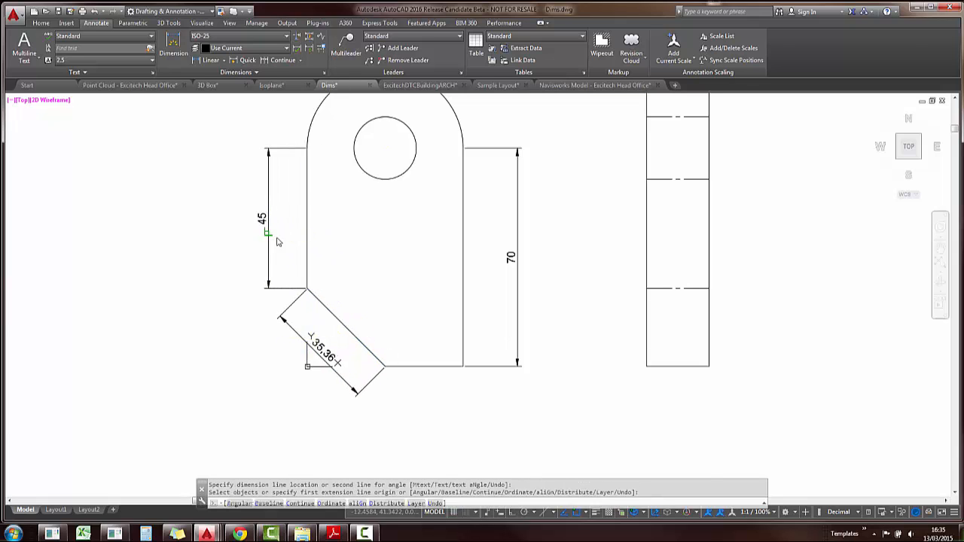
- Add a diameter dimension to the circular hole in the plate, with the text at its upper right
{"action": "middle_click_drag", "start_coordinate": [385, 148], "coordinate": [377, 276]}
{"action": "scroll", "coordinate": [376, 276], "scroll_direction": "up", "scroll_amount": 4}
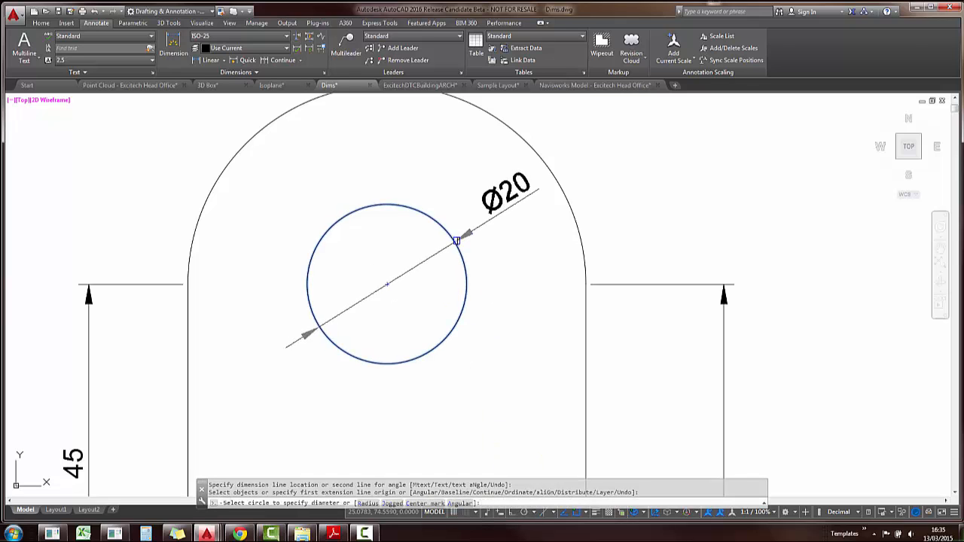
{"action": "left_click", "coordinate": [456, 241]}
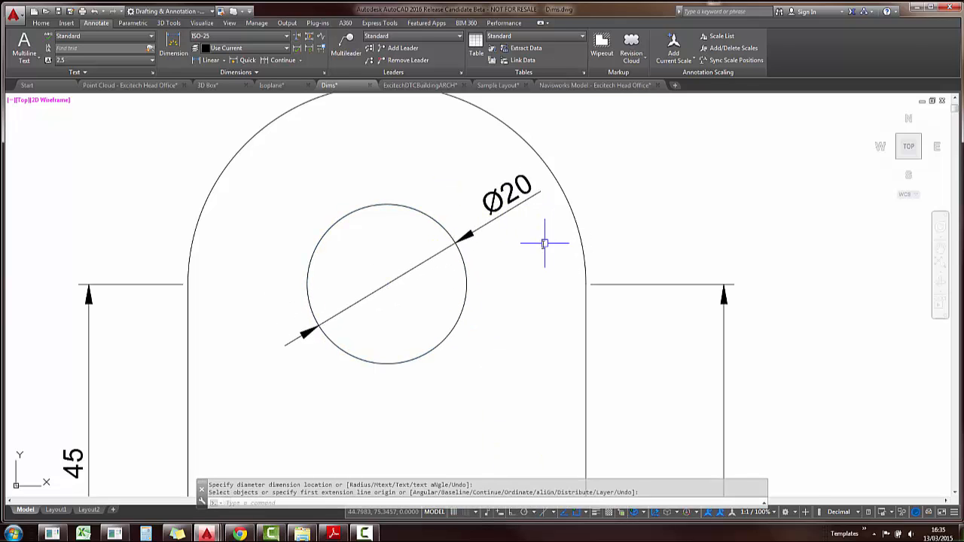
{"action": "left_click", "coordinate": [544, 242]}
- Dimension the top edge of the side view, placed above it, and widen the dimension's text box
{"action": "scroll", "coordinate": [544, 242], "scroll_direction": "down", "scroll_amount": 2}
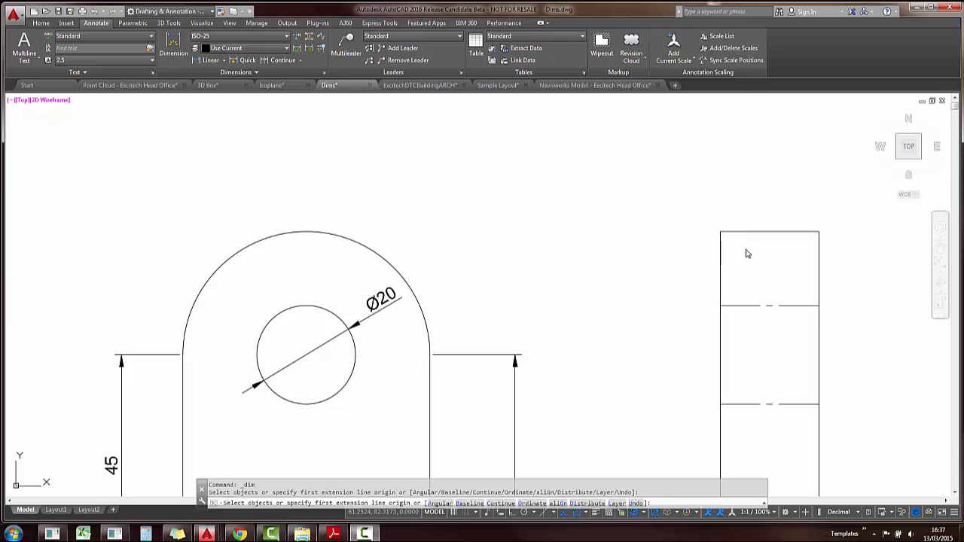
{"action": "left_click", "coordinate": [791, 232]}
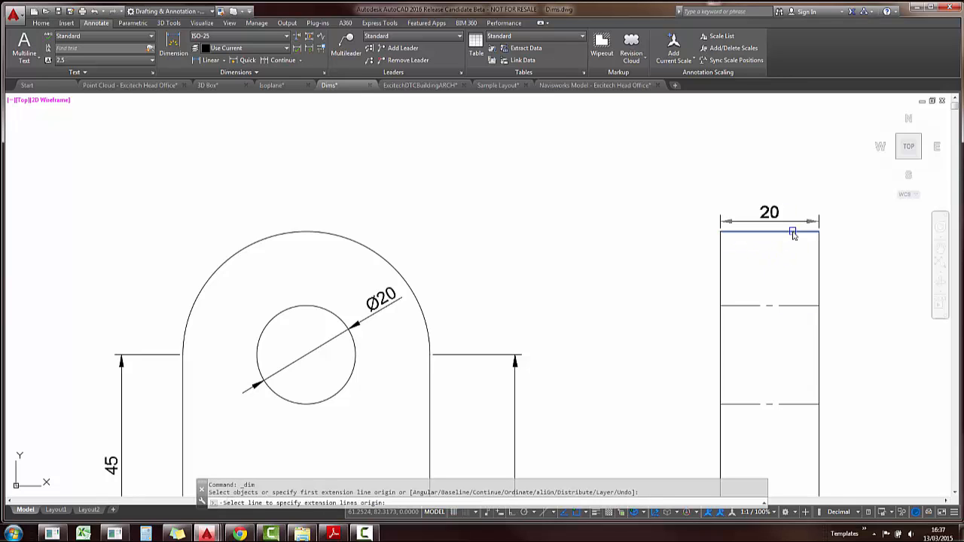
{"action": "left_click", "coordinate": [783, 194]}
{"action": "key", "text": "Escape"}
{"action": "left_click", "coordinate": [776, 189]}
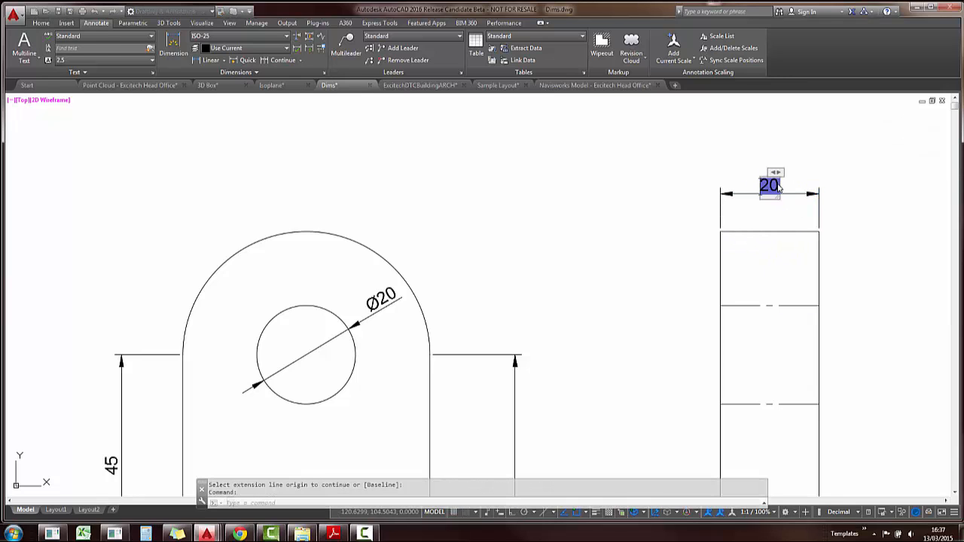
{"action": "left_click_drag", "start_coordinate": [778, 172], "coordinate": [838, 174]}
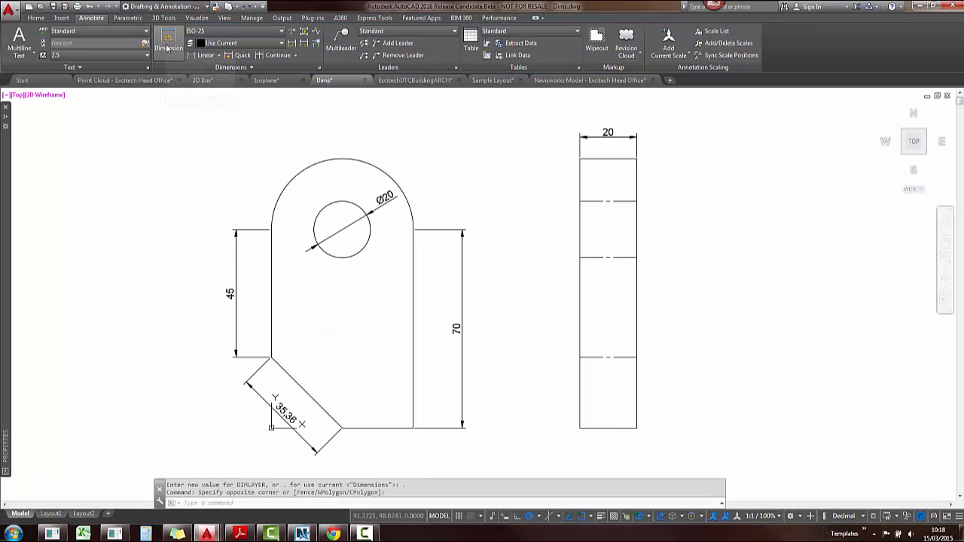
- Set the dimension layer to Dimensions and dimension the full height of the side view's left edge, placed outside it
{"action": "left_click", "coordinate": [167, 48]}
{"action": "left_click", "coordinate": [233, 43]}
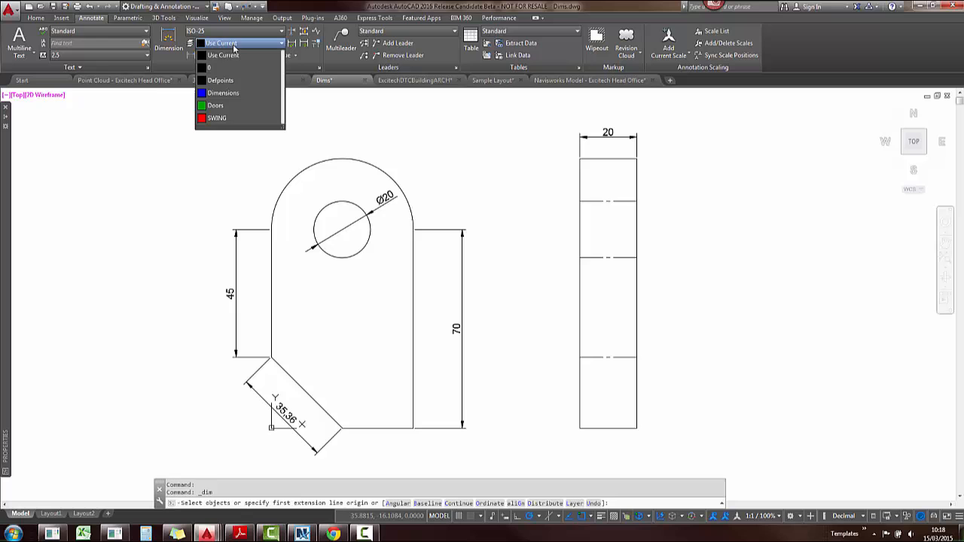
{"action": "left_click", "coordinate": [229, 93]}
{"action": "left_click", "coordinate": [581, 226]}
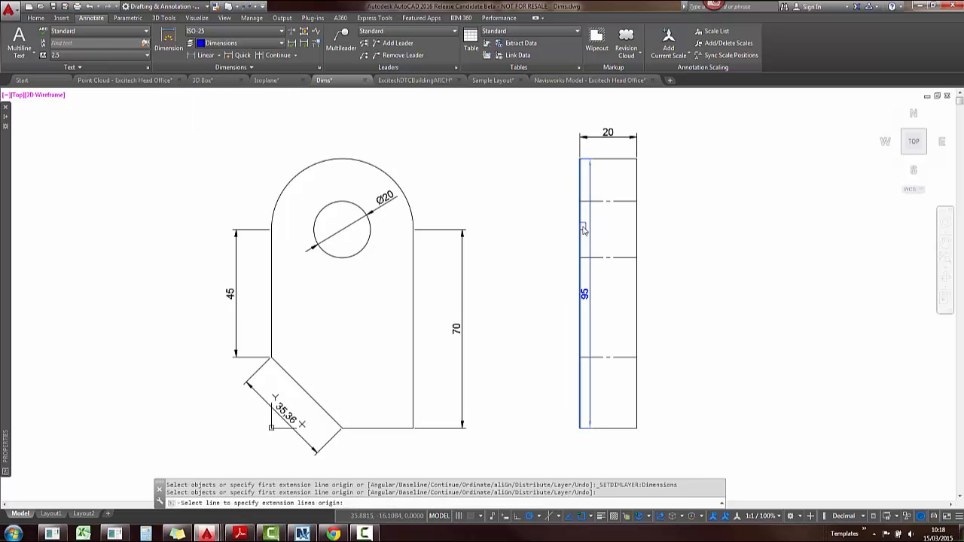
{"action": "left_click", "coordinate": [536, 233]}
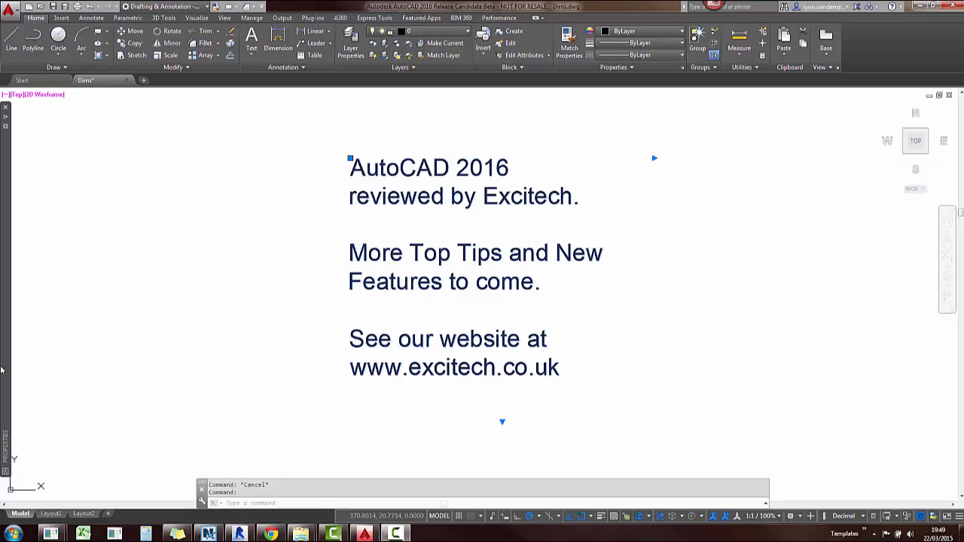
- Set the Text frame property of the selected multiline text to Yes and clear the selection
{"action": "mouse_move", "coordinate": [4, 372]}
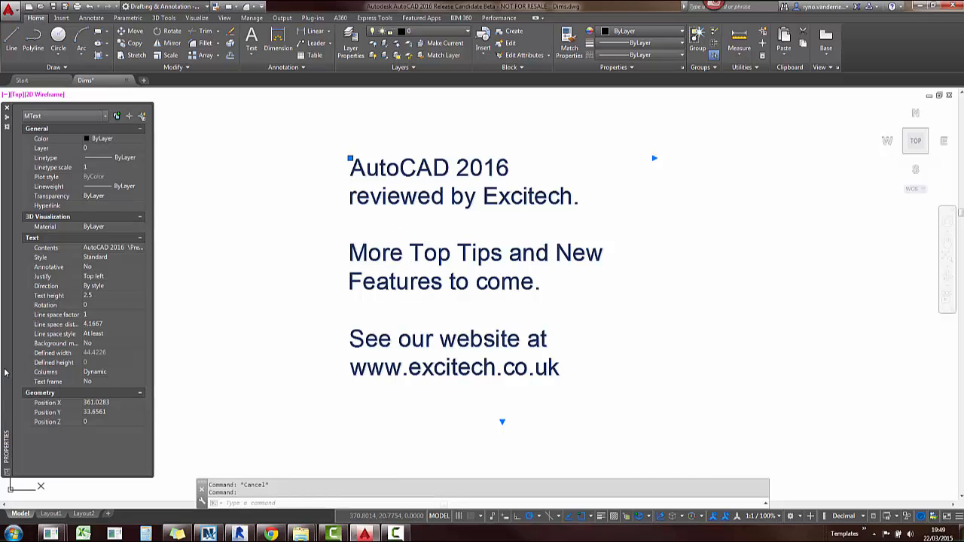
{"action": "left_click", "coordinate": [143, 385]}
{"action": "left_click", "coordinate": [113, 399]}
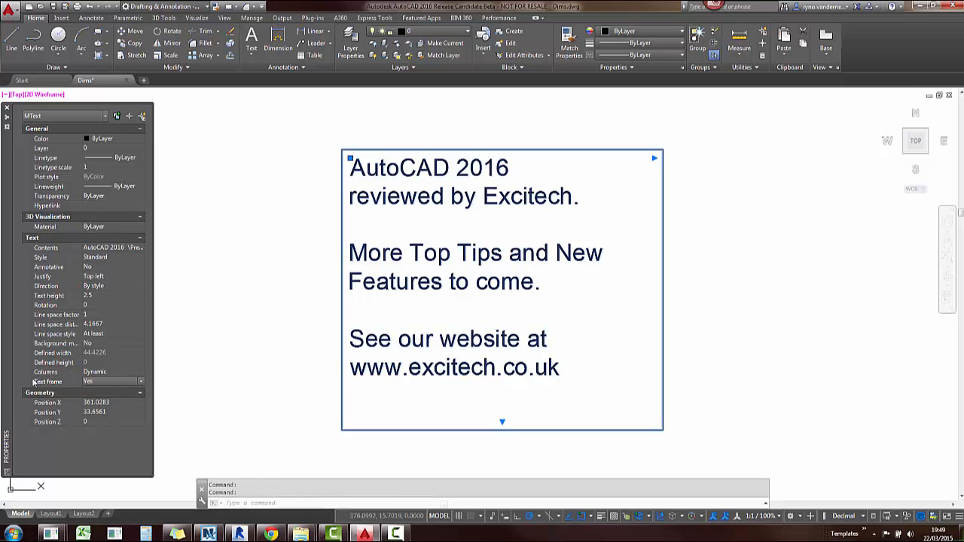
{"action": "left_click", "coordinate": [275, 329]}
{"action": "key", "text": "Escape"}
{"action": "key", "text": "Escape"}
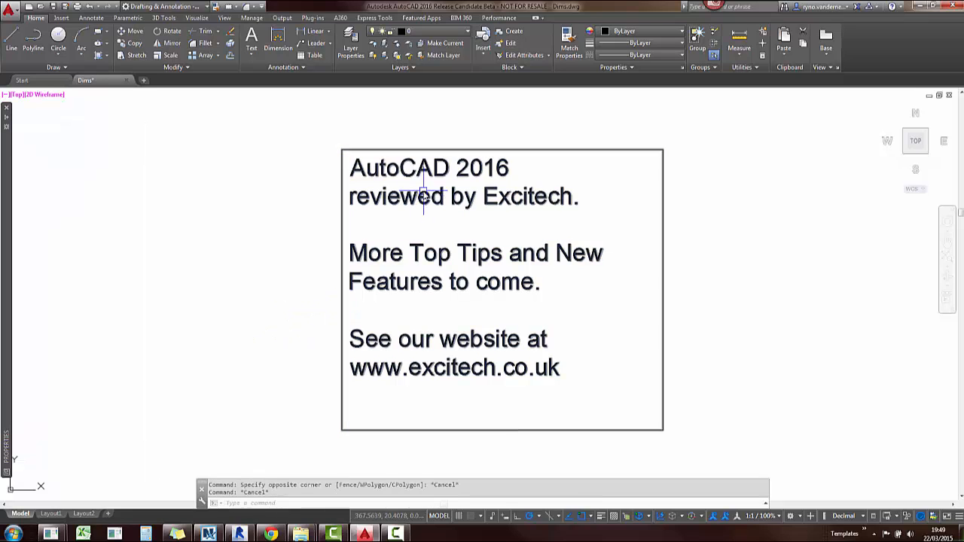
- In the framed multiline text, colour the characters "2016" dark red (153,27,30)
{"action": "left_click", "coordinate": [423, 194]}
{"action": "double_click", "coordinate": [423, 194]}
{"action": "left_click_drag", "start_coordinate": [510, 168], "coordinate": [452, 165]}
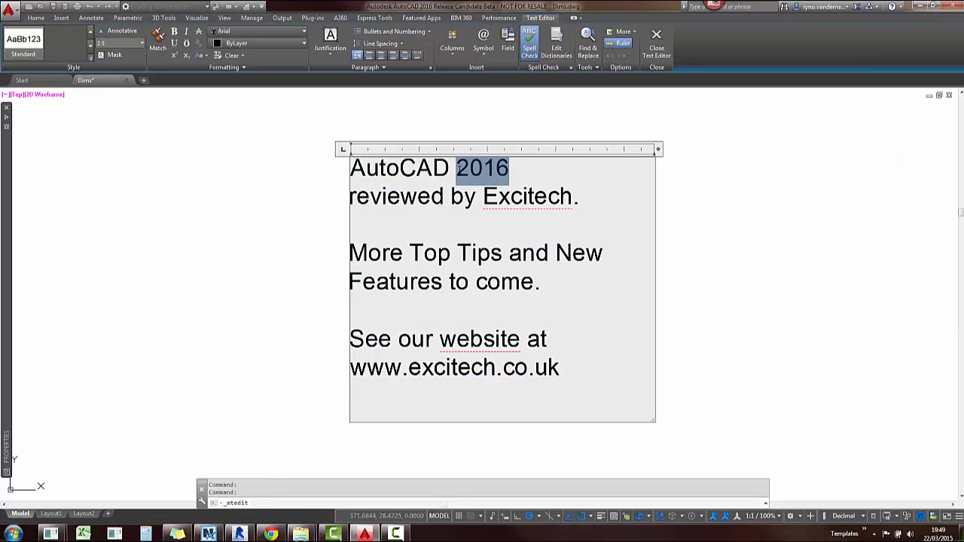
{"action": "left_click", "coordinate": [245, 43]}
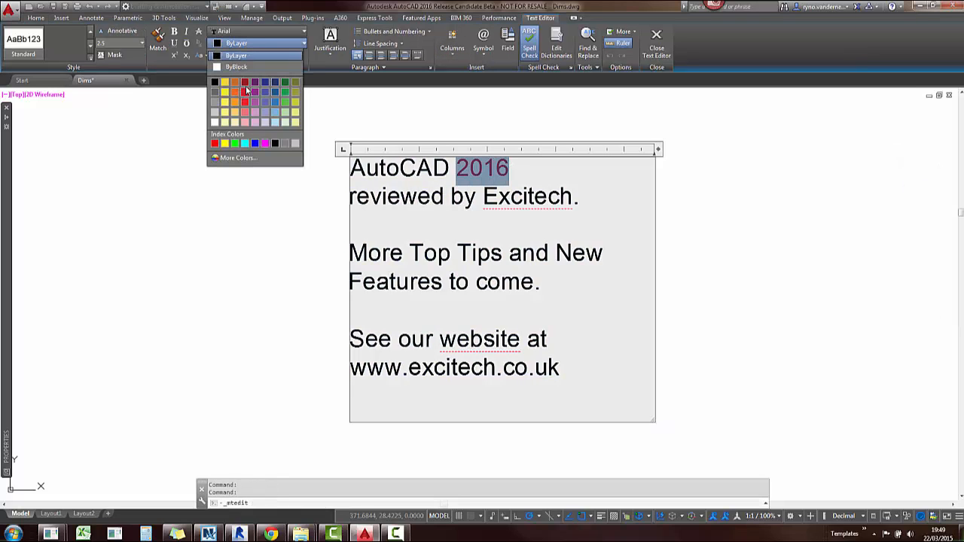
{"action": "left_click", "coordinate": [246, 91]}
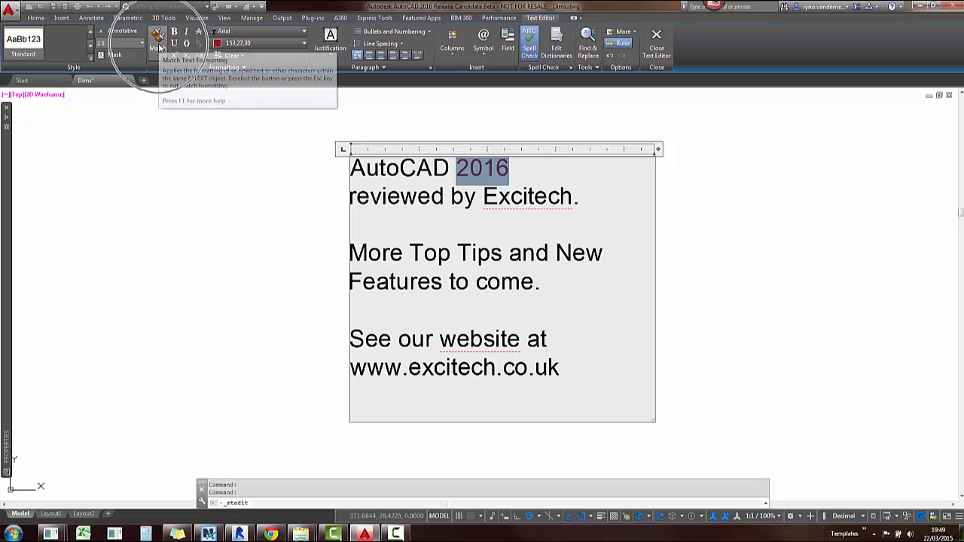
- Match the red formatting of "2016" onto "Top Tip", "atures", "our" and parts of "website" and the web address
{"action": "left_click", "coordinate": [157, 41]}
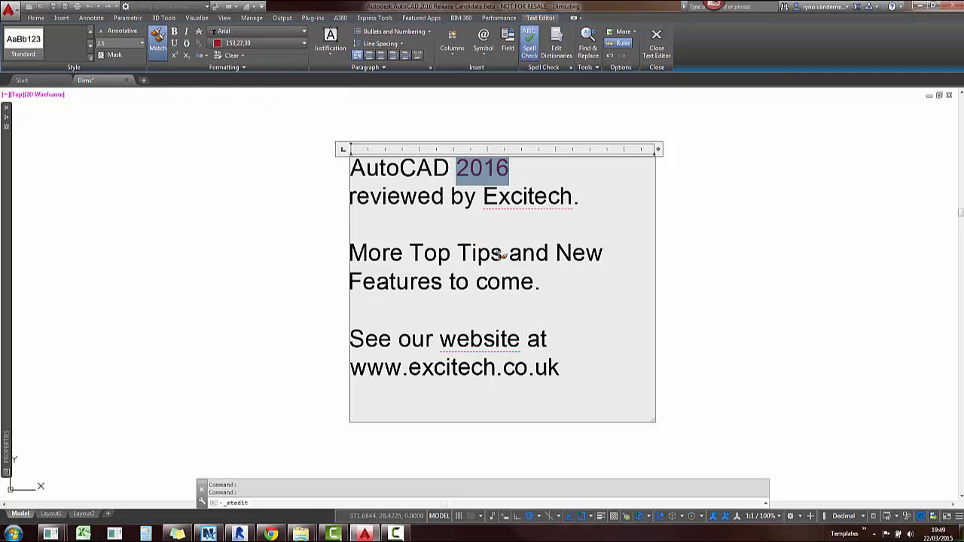
{"action": "left_click_drag", "start_coordinate": [491, 254], "coordinate": [411, 255]}
{"action": "left_click_drag", "start_coordinate": [443, 285], "coordinate": [379, 292]}
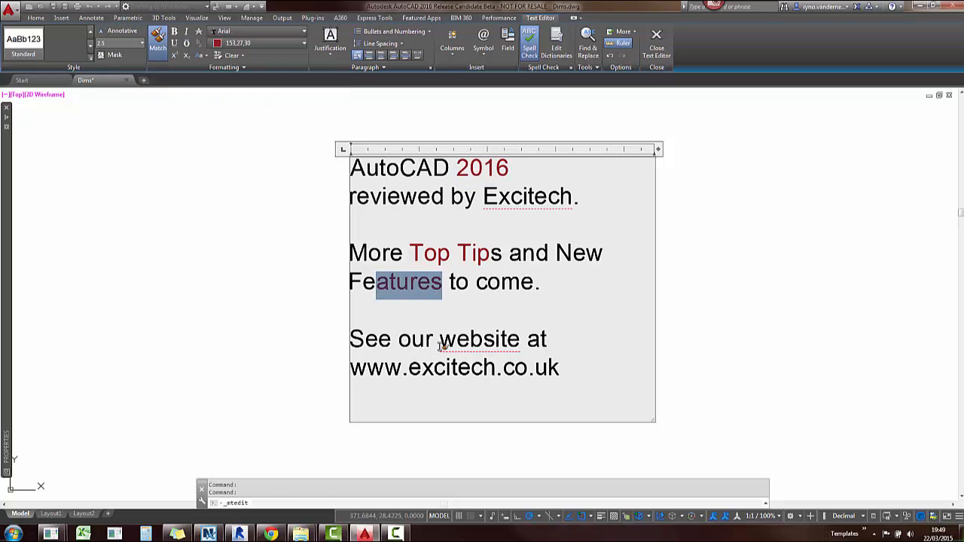
{"action": "left_click_drag", "start_coordinate": [440, 345], "coordinate": [392, 345]}
{"action": "left_click_drag", "start_coordinate": [521, 342], "coordinate": [481, 344]}
{"action": "left_click_drag", "start_coordinate": [548, 369], "coordinate": [505, 371]}
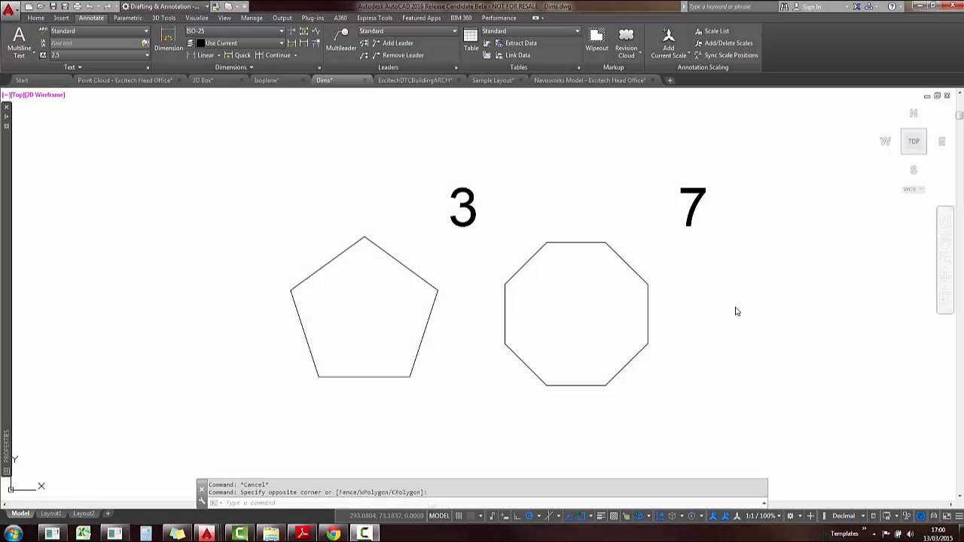
- Examine the Geometric Center option among the running object snaps and the one-time snap overrides
{"action": "left_click", "coordinate": [588, 517]}
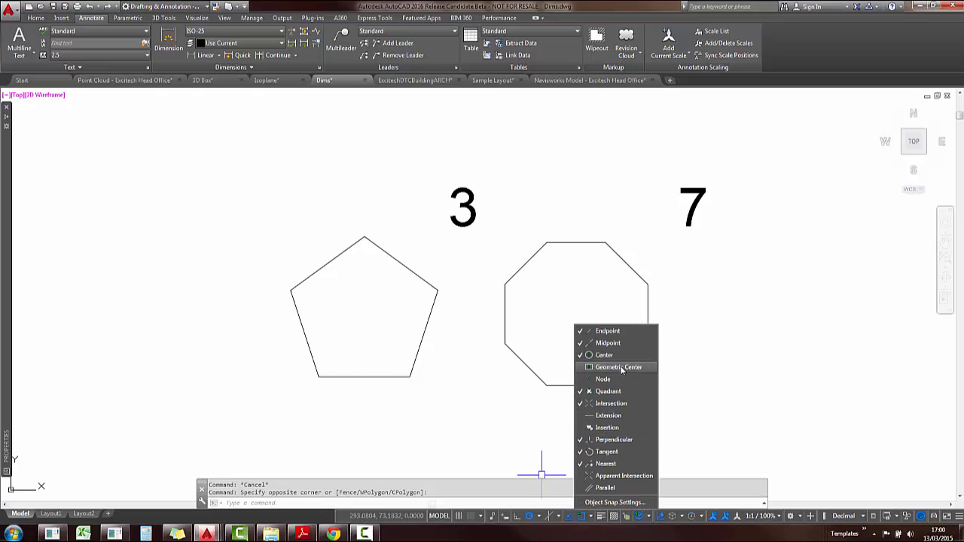
{"action": "left_click", "coordinate": [516, 391]}
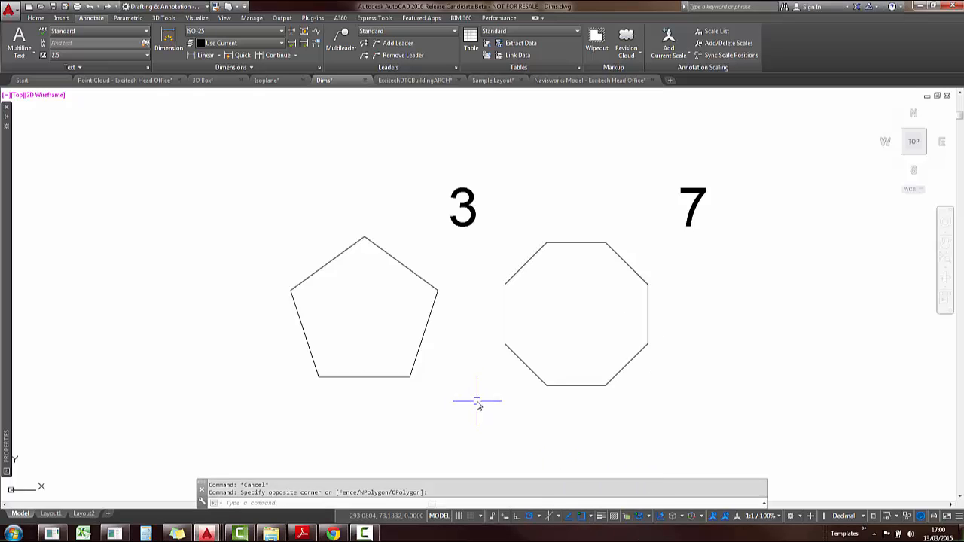
{"action": "right_click", "coordinate": [477, 403], "text": "shift"}
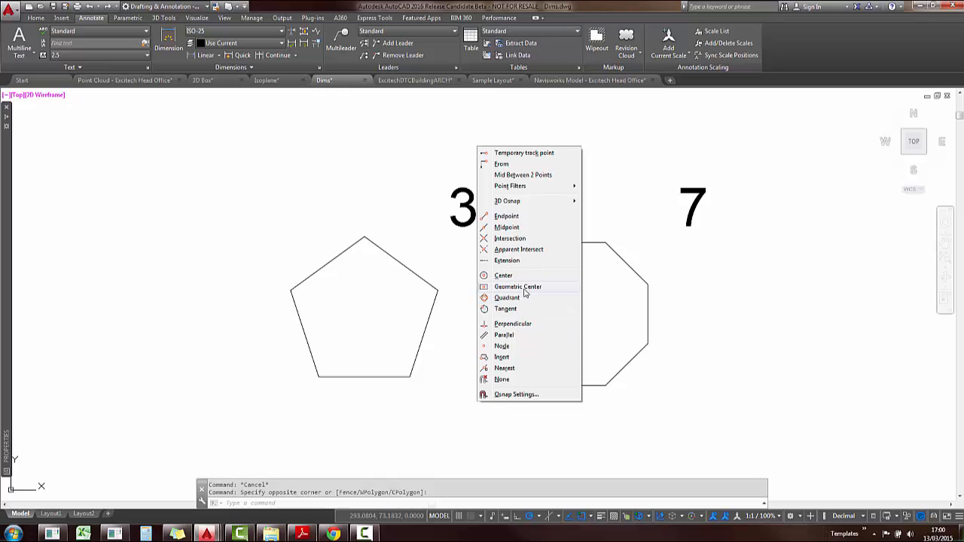
{"action": "left_click", "coordinate": [437, 259]}
{"action": "left_click", "coordinate": [469, 239]}
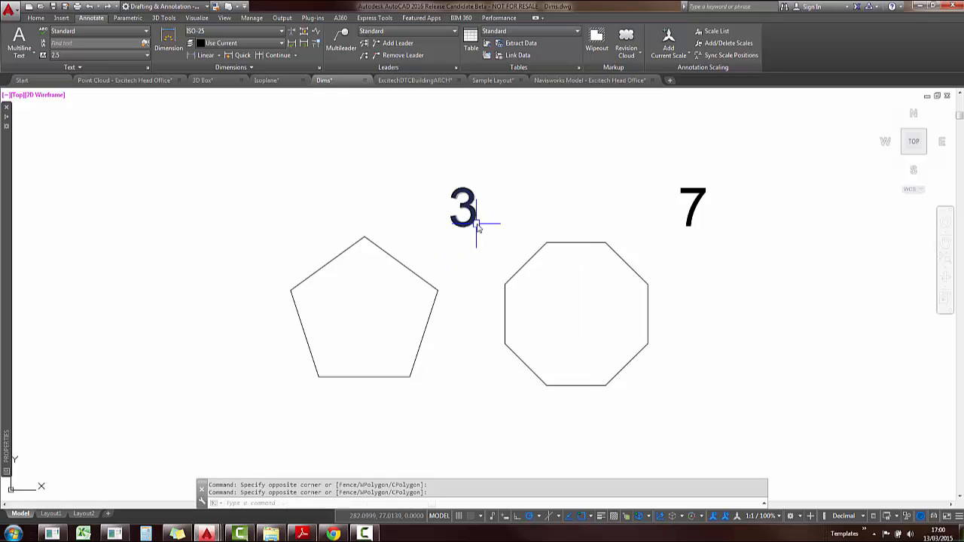
- Change the justification of the text "3" to Middle Center
{"action": "middle_click_drag", "start_coordinate": [476, 228], "coordinate": [543, 224]}
{"action": "scroll", "coordinate": [442, 296], "scroll_direction": "up", "scroll_amount": 2}
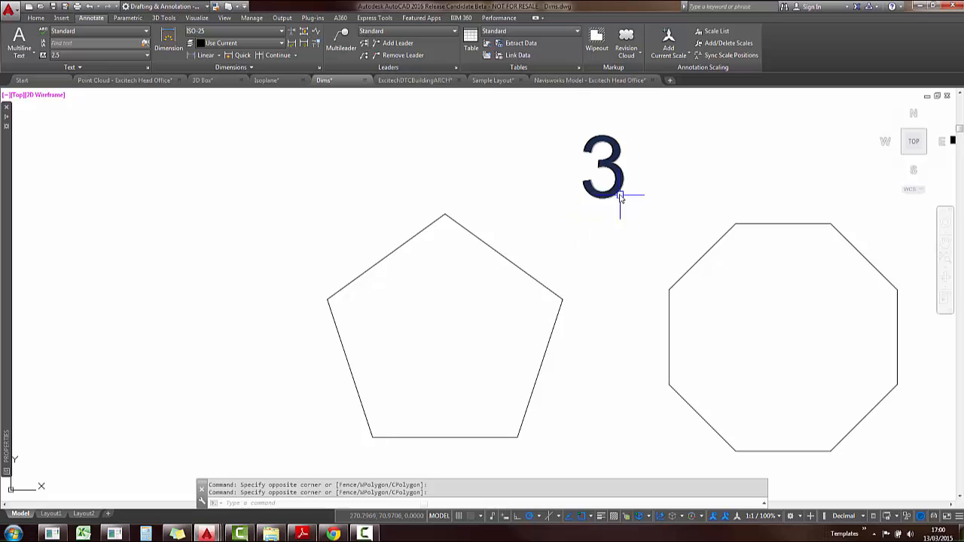
{"action": "double_click", "coordinate": [616, 196]}
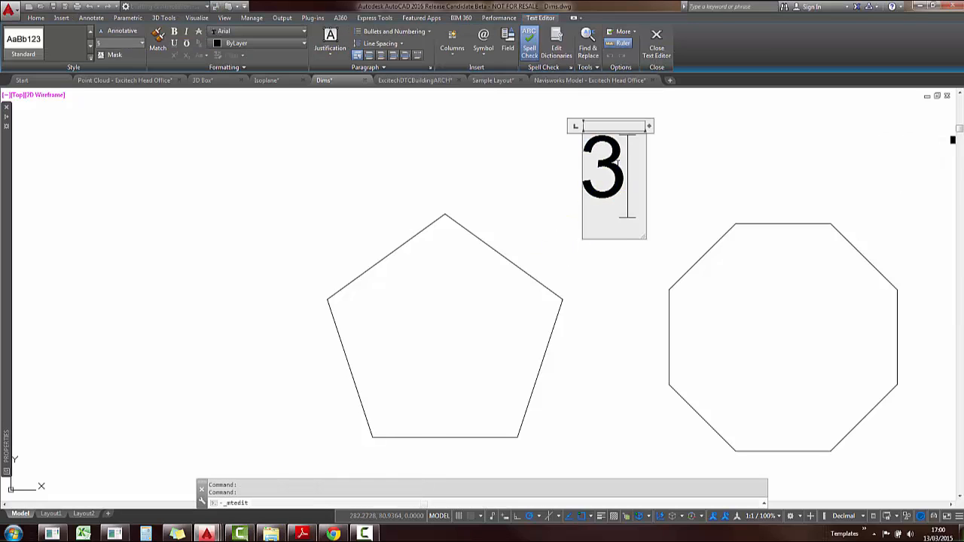
{"action": "double_click", "coordinate": [617, 163]}
{"action": "left_click", "coordinate": [339, 55]}
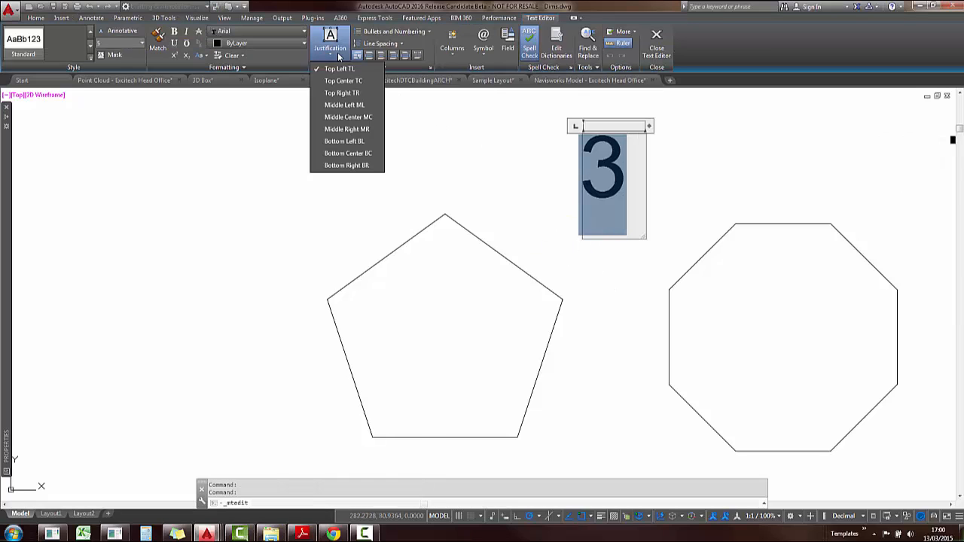
{"action": "left_click", "coordinate": [349, 118]}
{"action": "left_click", "coordinate": [519, 183]}
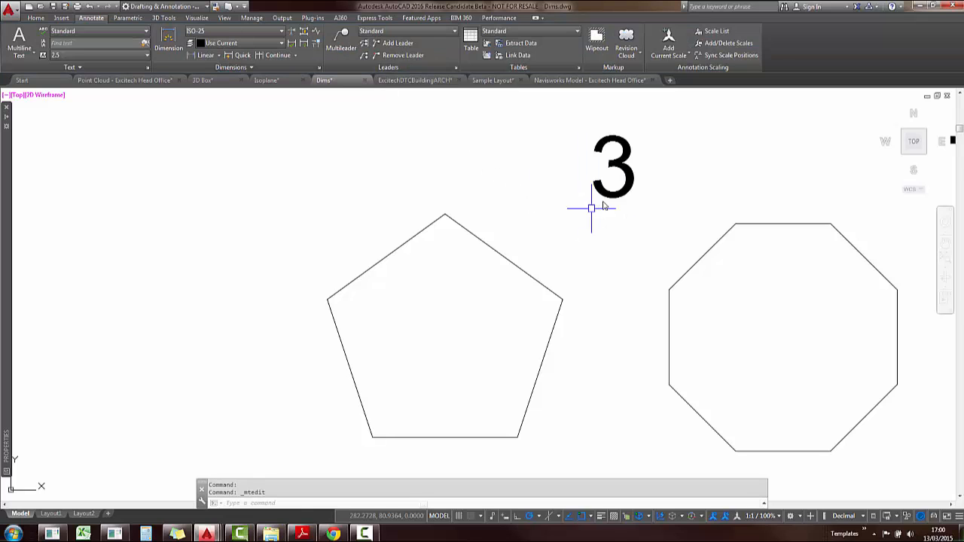
- Move the text "3" by its middle grip to the pentagon's centre using a Geometric Center snap, and clear the selection
{"action": "left_click", "coordinate": [616, 170]}
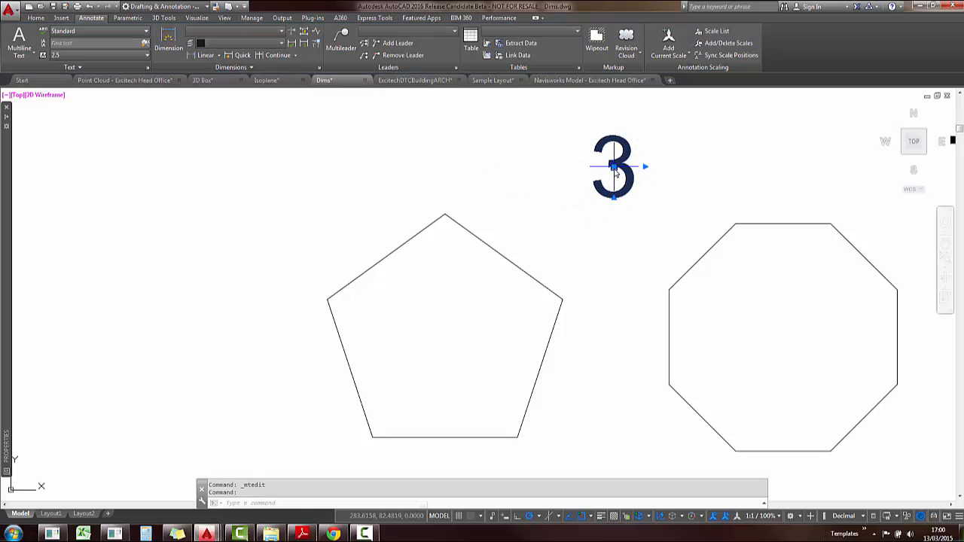
{"action": "left_click", "coordinate": [615, 168]}
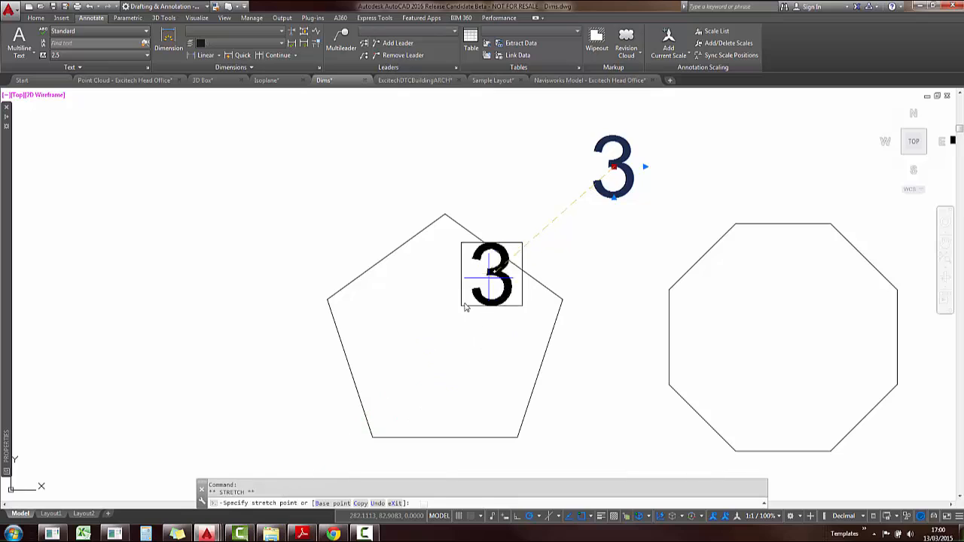
{"action": "key", "text": "F8"}
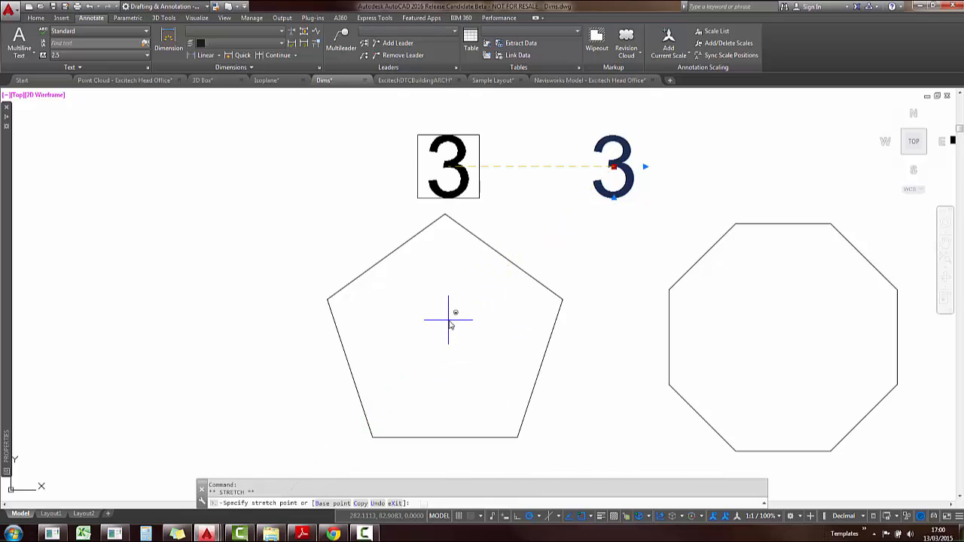
{"action": "right_click", "coordinate": [448, 326], "text": "shift"}
{"action": "left_click", "coordinate": [501, 206]}
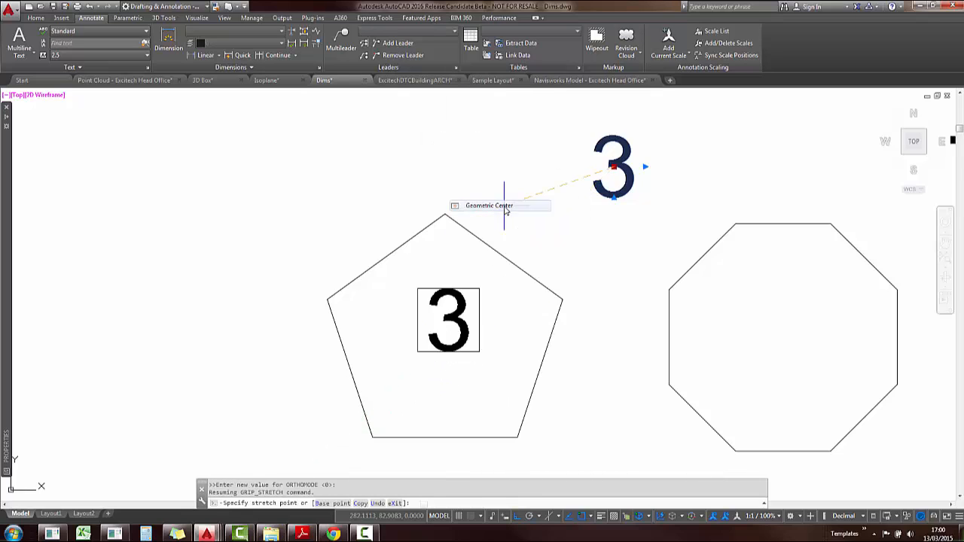
{"action": "left_click", "coordinate": [445, 338]}
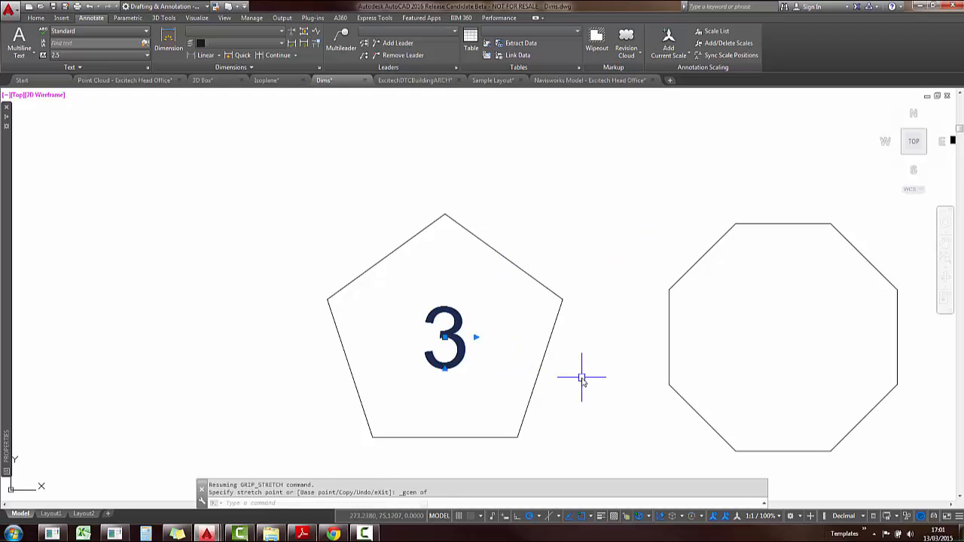
{"action": "key", "text": "Escape"}
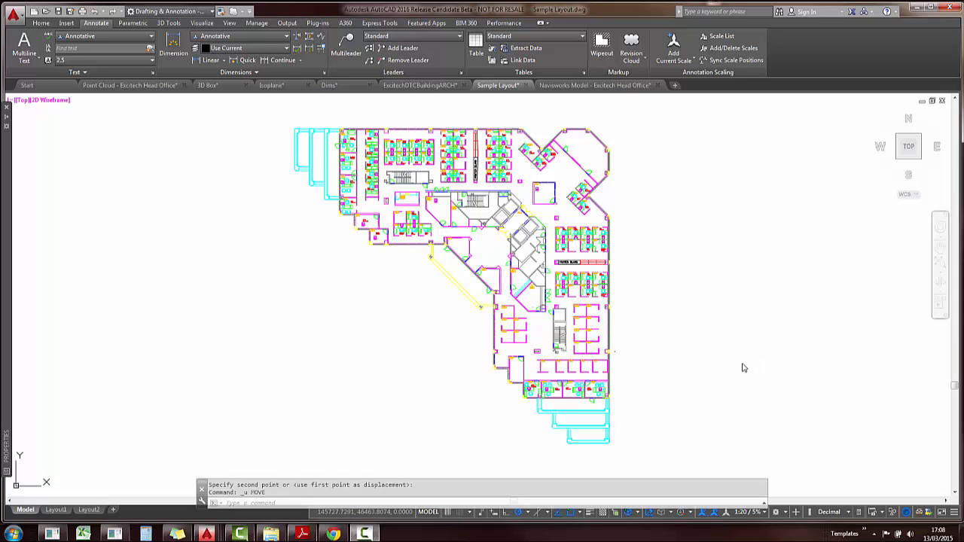
- In the Sample Layout drawing, select the entire floor plan and move it about 35750 units at 0°
{"action": "left_click", "coordinate": [699, 414]}
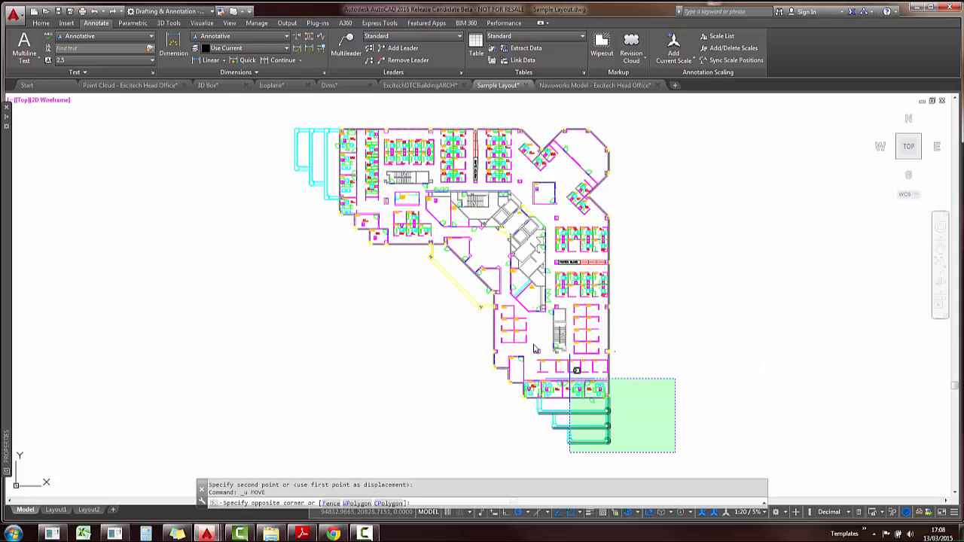
{"action": "left_click", "coordinate": [266, 105]}
{"action": "type", "text": "m"}
{"action": "key", "text": "Return"}
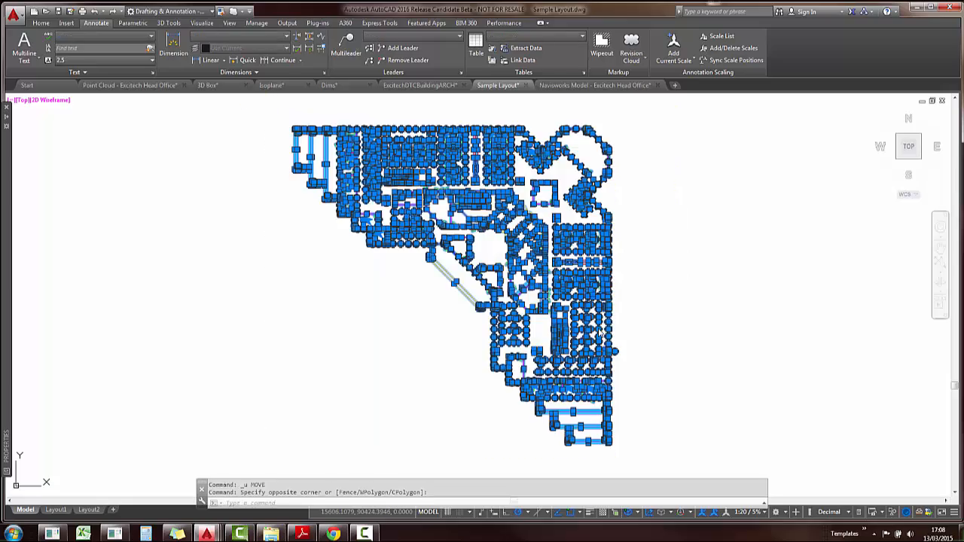
{"action": "left_click", "coordinate": [631, 317]}
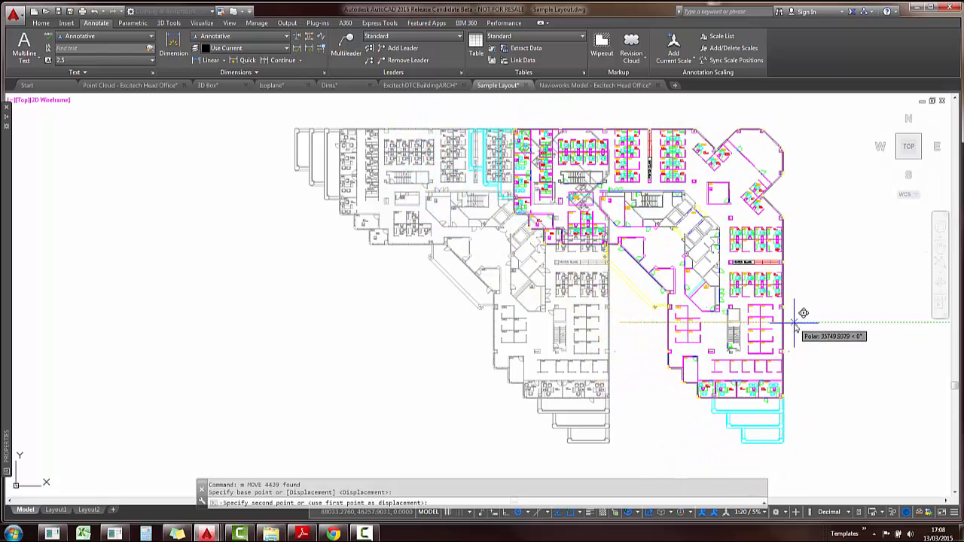
{"action": "left_click", "coordinate": [795, 324]}
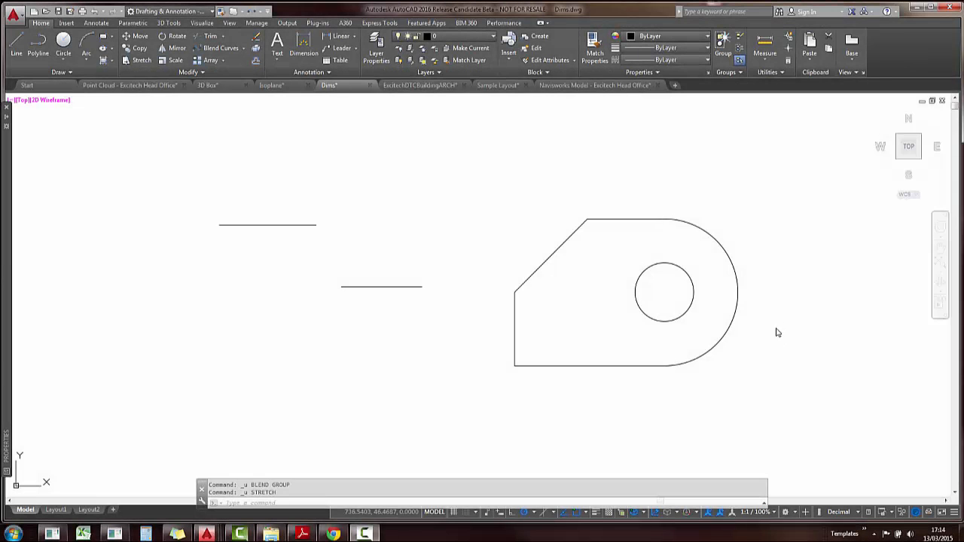
- Try stretching the rounded end of the plate outline and its hole about 20 units at 0°
{"action": "type", "text": "s"}
{"action": "key", "text": "Return"}
{"action": "left_click", "coordinate": [774, 400]}
{"action": "left_click", "coordinate": [639, 215]}
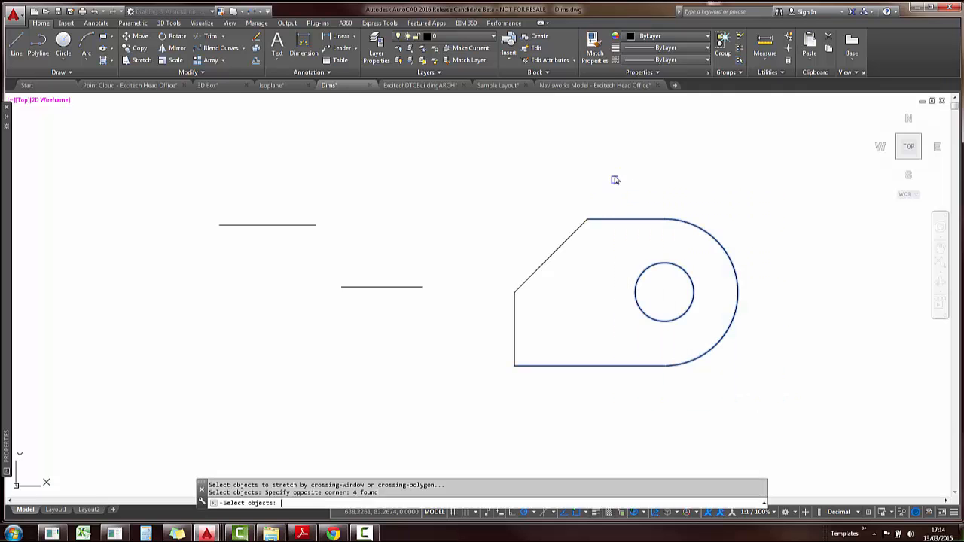
{"action": "key", "text": "Return"}
{"action": "left_click", "coordinate": [616, 177]}
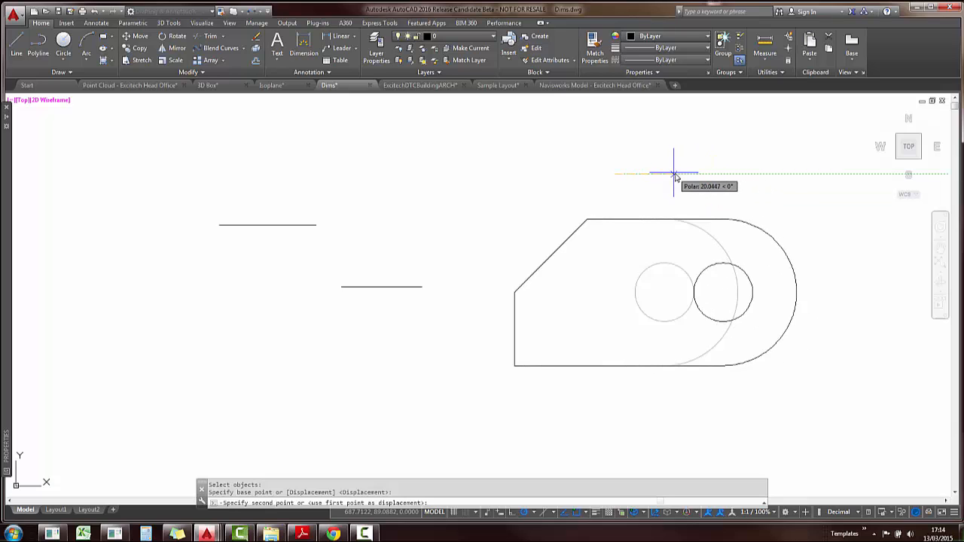
{"action": "key", "text": "Escape"}
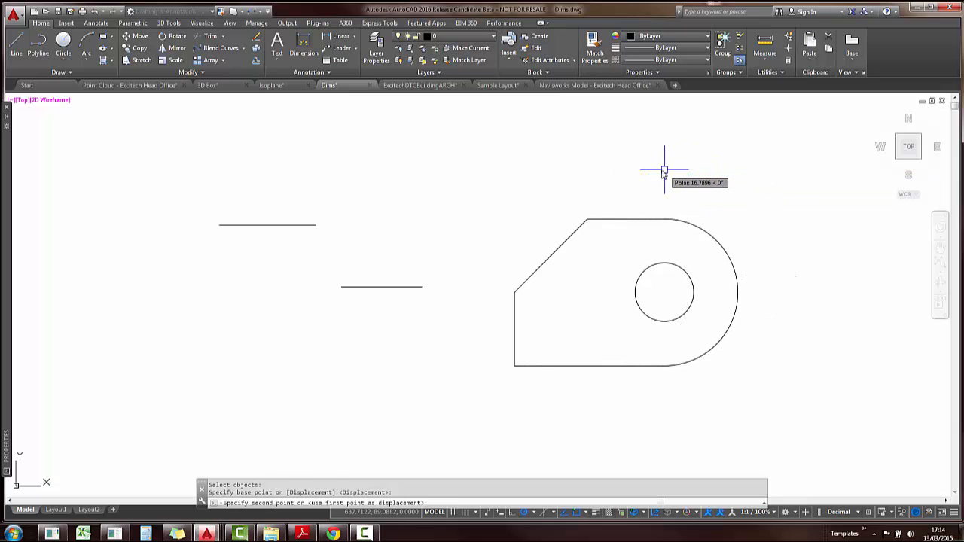
- Join the two separate horizontal lines with a tangent blend curve
{"action": "left_click", "coordinate": [215, 48]}
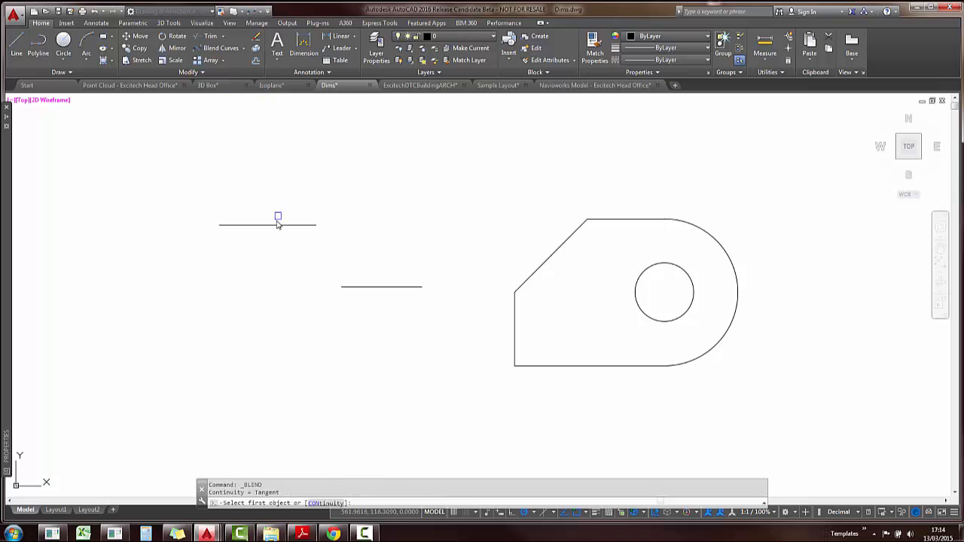
{"action": "left_click", "coordinate": [275, 224]}
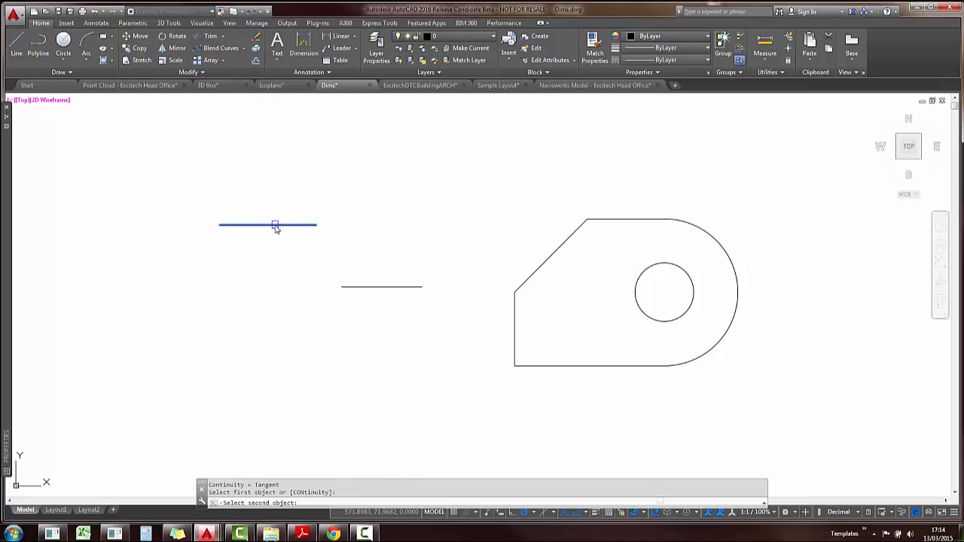
{"action": "left_click", "coordinate": [362, 290]}
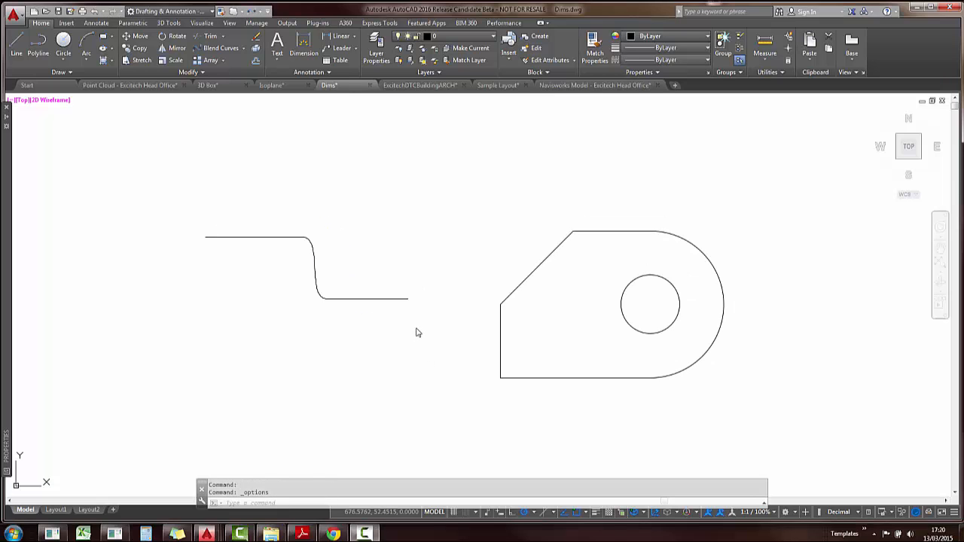
- Open the program's selection options and examine the Selection effect color choices
{"action": "right_click", "coordinate": [420, 325]}
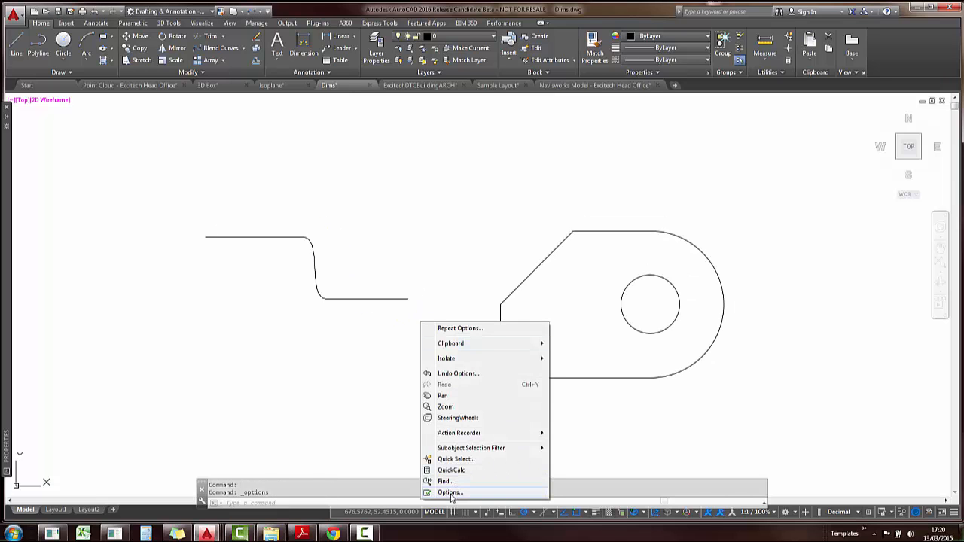
{"action": "left_click", "coordinate": [451, 495]}
{"action": "left_click", "coordinate": [413, 60]}
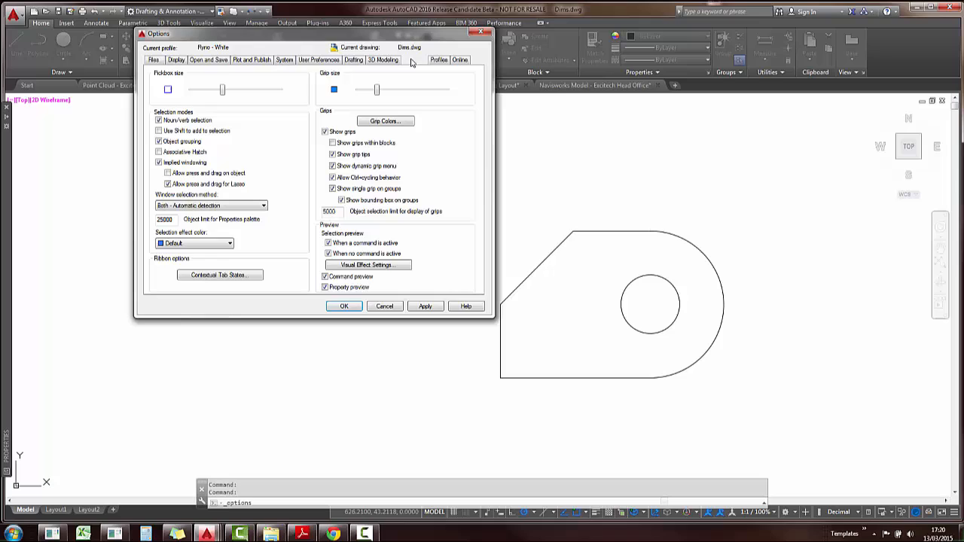
{"action": "left_click", "coordinate": [230, 245]}
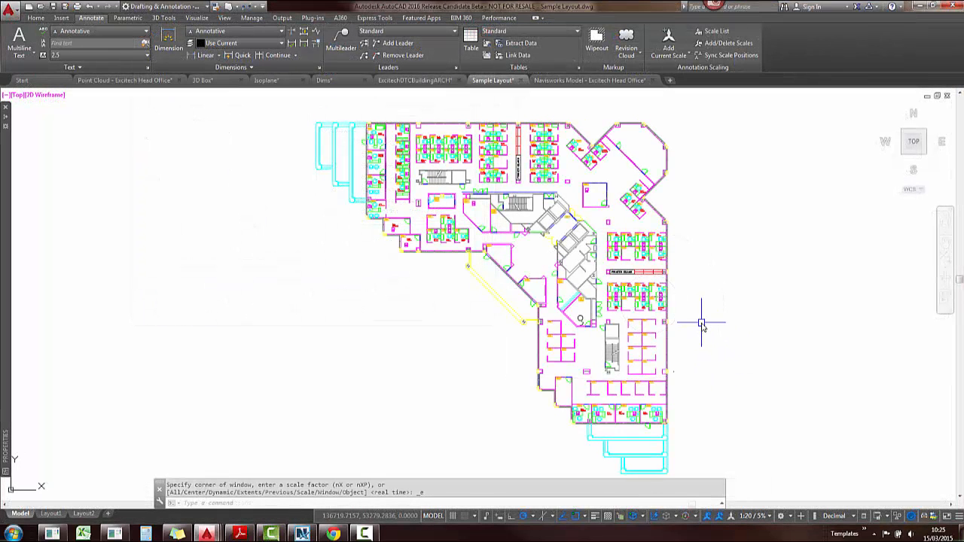
- Examine how smoothly the circle and arc near the door are displayed in the Sample Layout floor plan
{"action": "scroll", "coordinate": [708, 298], "scroll_direction": "down", "scroll_amount": 10}
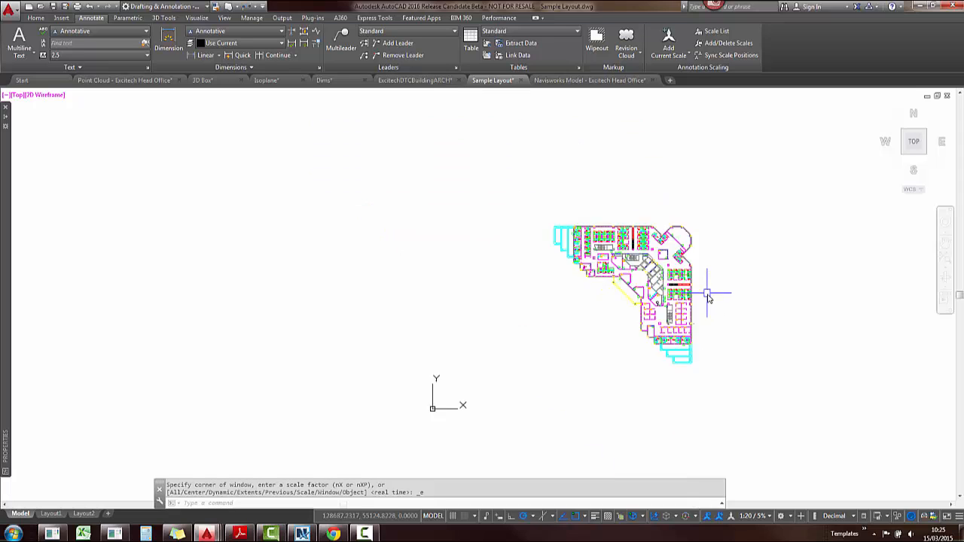
{"action": "scroll", "coordinate": [548, 237], "scroll_direction": "up", "scroll_amount": 5}
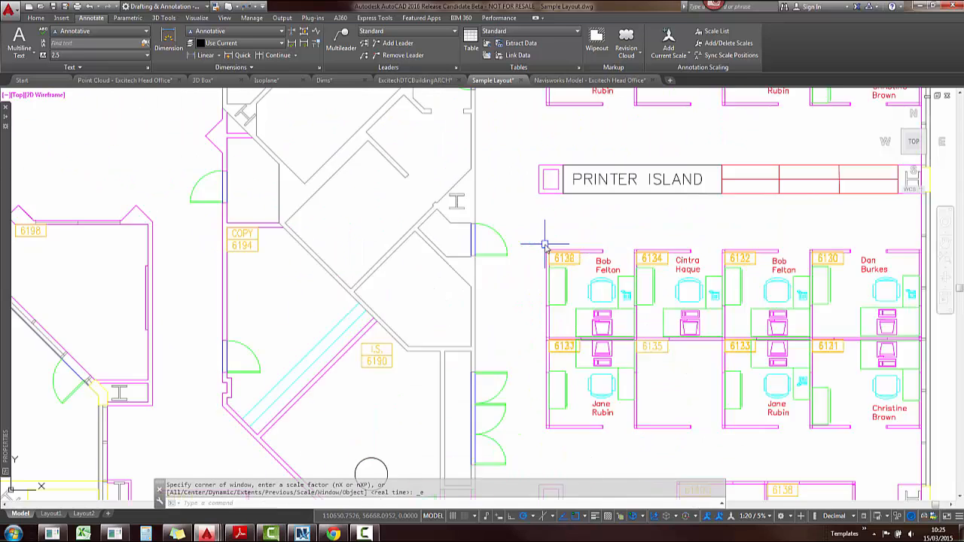
{"action": "scroll", "coordinate": [546, 260], "scroll_direction": "down", "scroll_amount": 5}
{"action": "scroll", "coordinate": [546, 260], "scroll_direction": "up", "scroll_amount": 14}
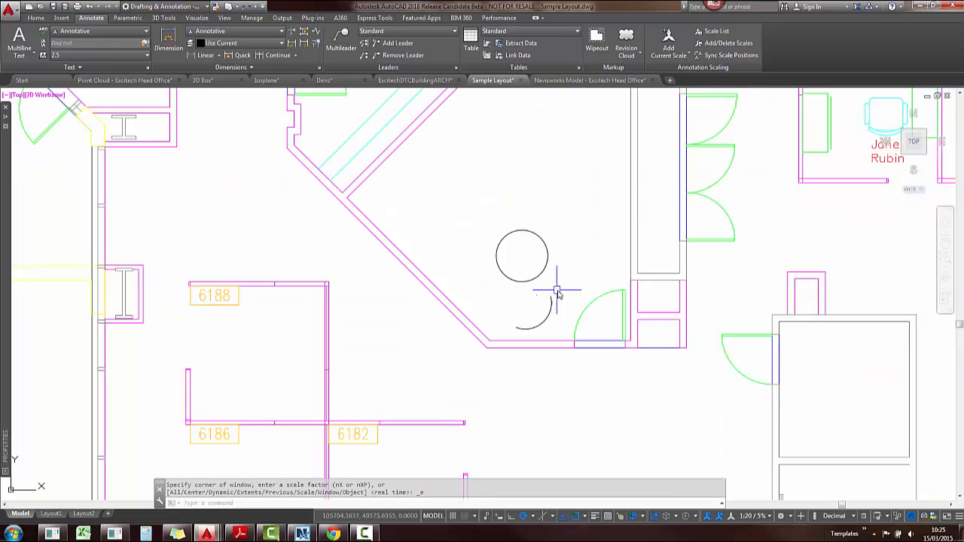
{"action": "middle_click_drag", "start_coordinate": [586, 305], "coordinate": [558, 297]}
{"action": "scroll", "coordinate": [637, 351], "scroll_direction": "up", "scroll_amount": 3}
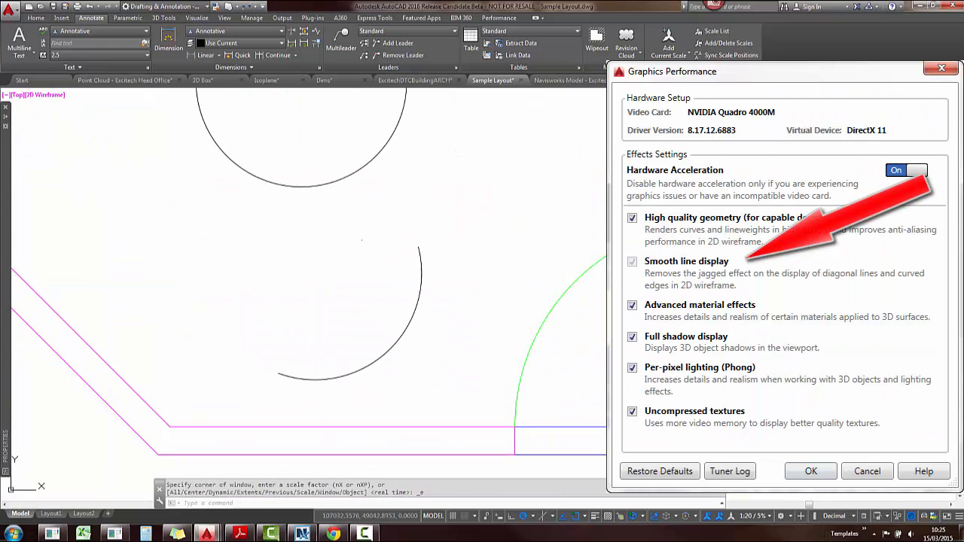
{"action": "scroll", "coordinate": [565, 324], "scroll_direction": "up", "scroll_amount": 3}
{"action": "mouse_move", "coordinate": [637, 351]}
{"action": "middle_mouse_down"}
{"action": "mouse_move", "coordinate": [658, 279]}
{"action": "mouse_move", "coordinate": [630, 315]}
{"action": "middle_mouse_up"}
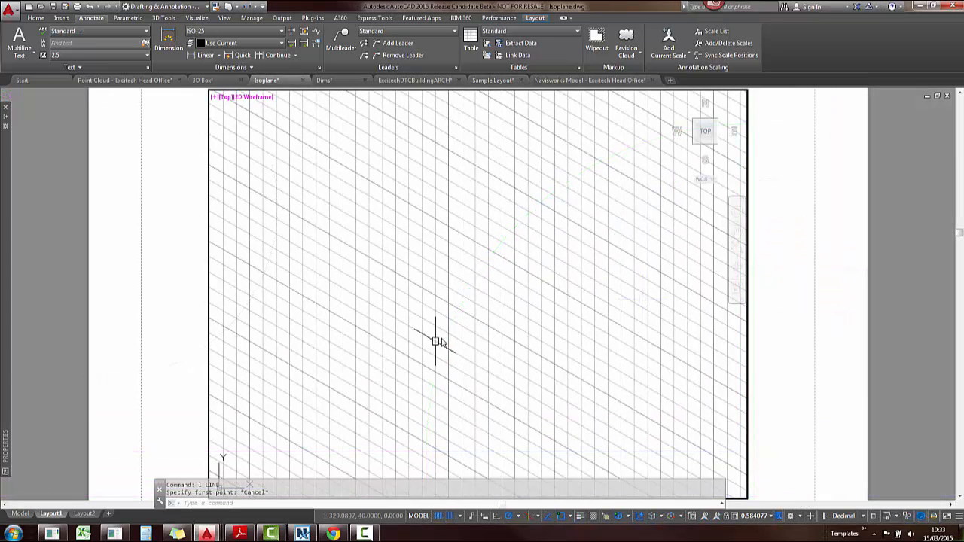
- In the Isoplane layout, draw a line from about 103.92,160 straight down, continuing along the isometric axis to about 164.54,65
{"action": "type", "text": "l"}
{"action": "key", "text": "Return"}
{"action": "left_click", "coordinate": [409, 280]}
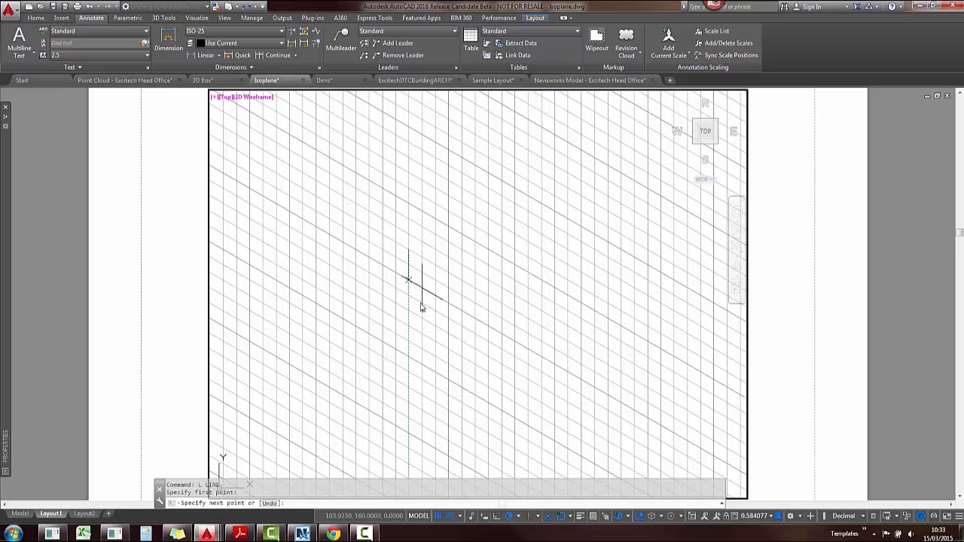
{"action": "left_click", "coordinate": [408, 343]}
{"action": "left_click", "coordinate": [502, 395]}
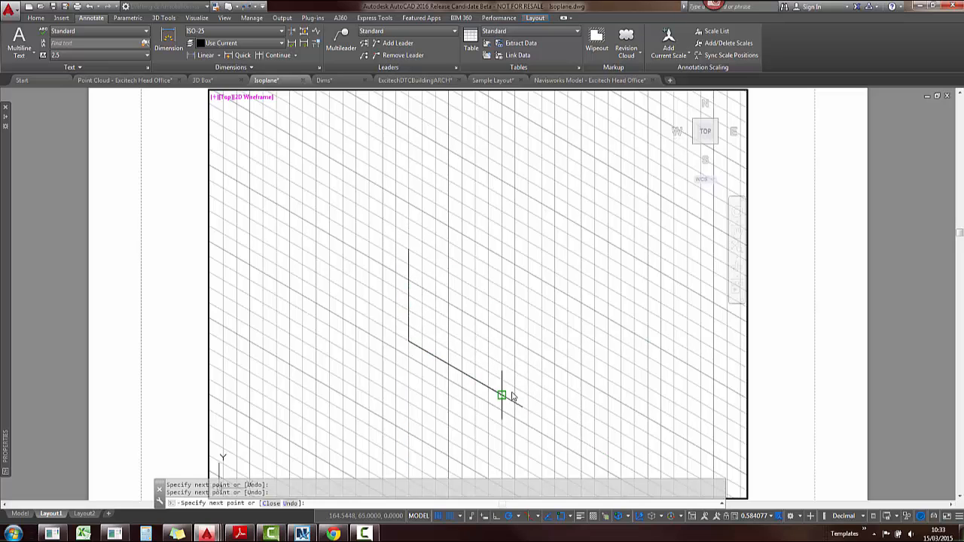
{"action": "key", "text": "Escape"}
- Switch the isometric drafting plane to isoplane Top, followed by isoplane Right
{"action": "left_click", "coordinate": [537, 517]}
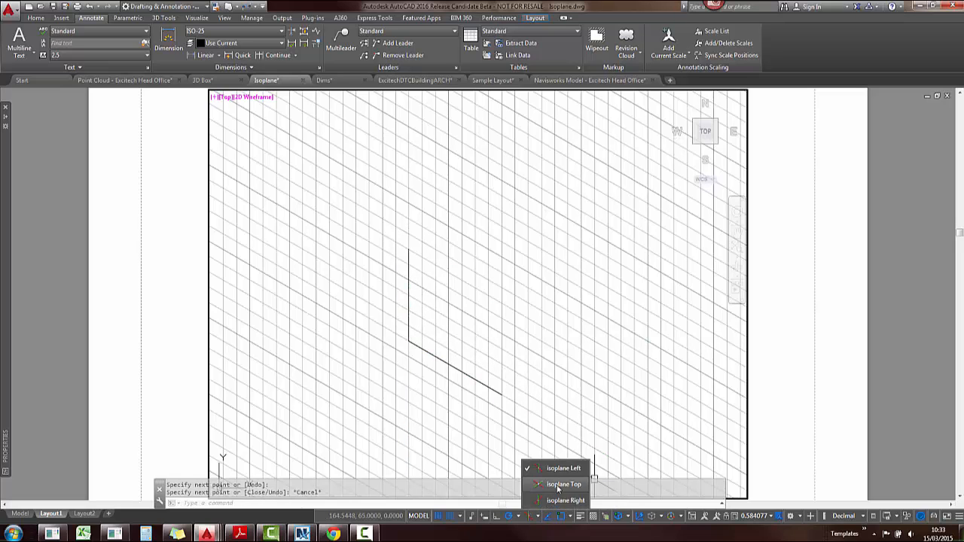
{"action": "left_click", "coordinate": [558, 485]}
{"action": "left_click", "coordinate": [540, 517]}
{"action": "left_click", "coordinate": [557, 500]}
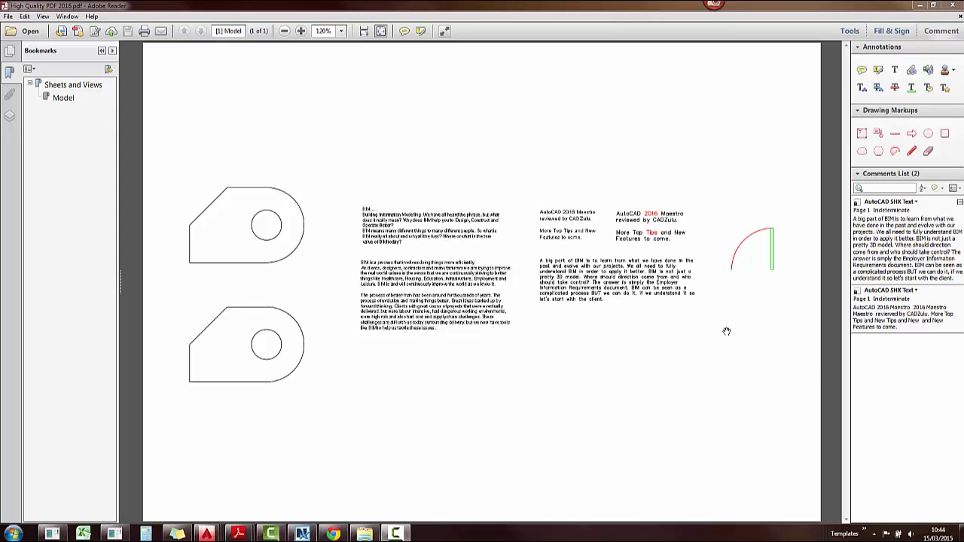
- In Adobe Reader, search the comments list of High Quality PDF 2016.pdf for "Tips"
{"action": "left_click", "coordinate": [654, 236]}
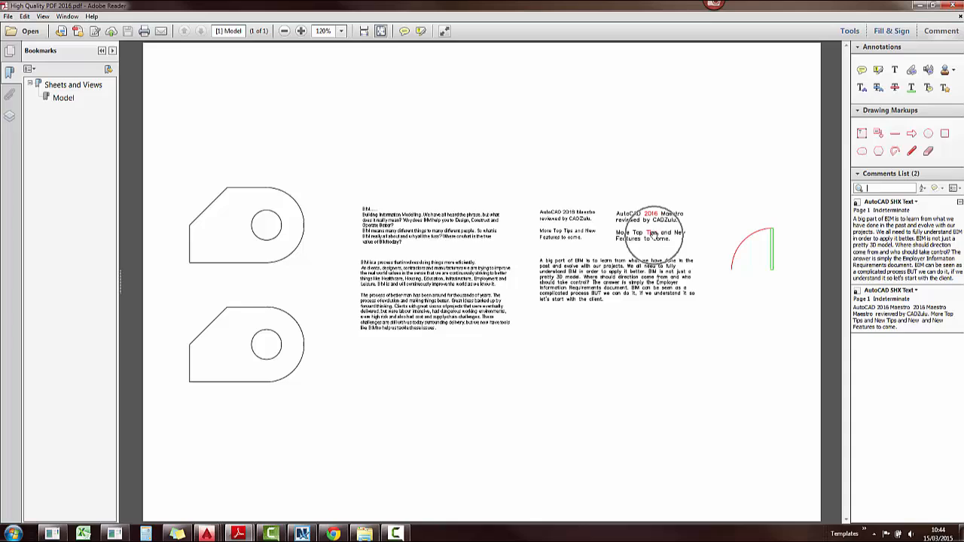
{"action": "left_click", "coordinate": [650, 281]}
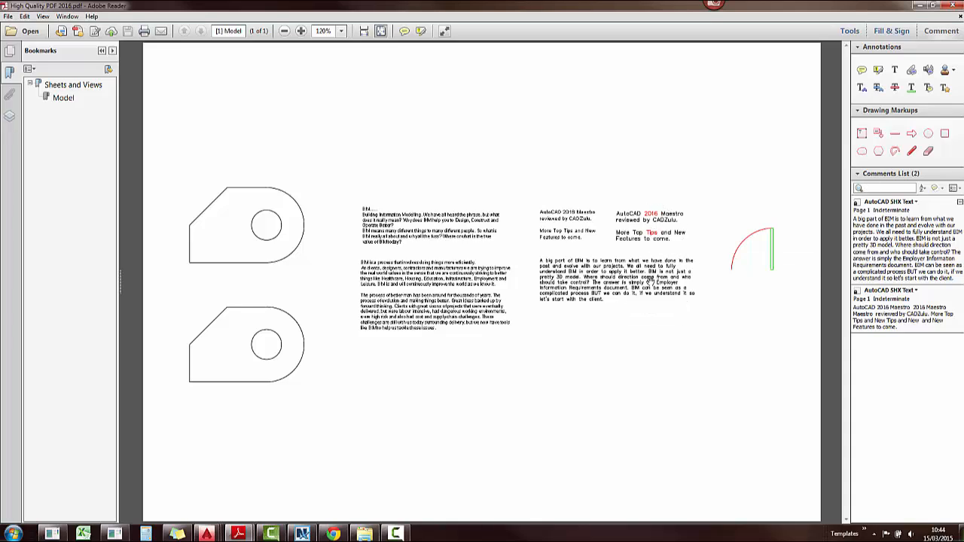
{"action": "left_click", "coordinate": [877, 189]}
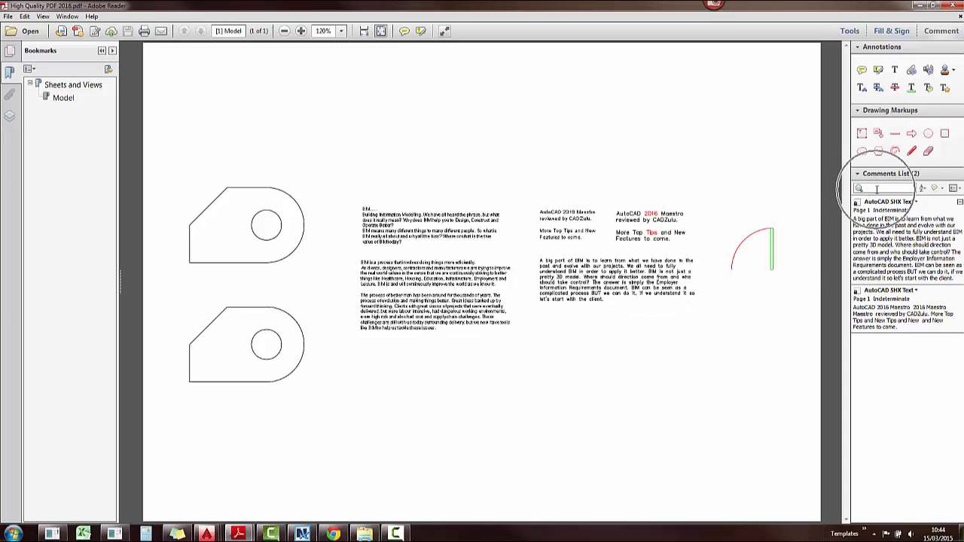
{"action": "type", "text": "Ti"}
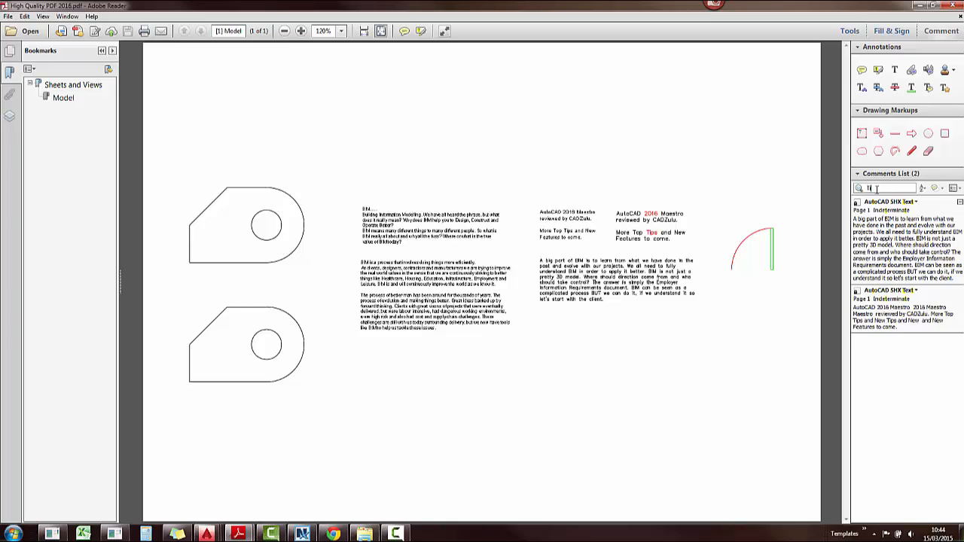
{"action": "type", "text": "ps"}
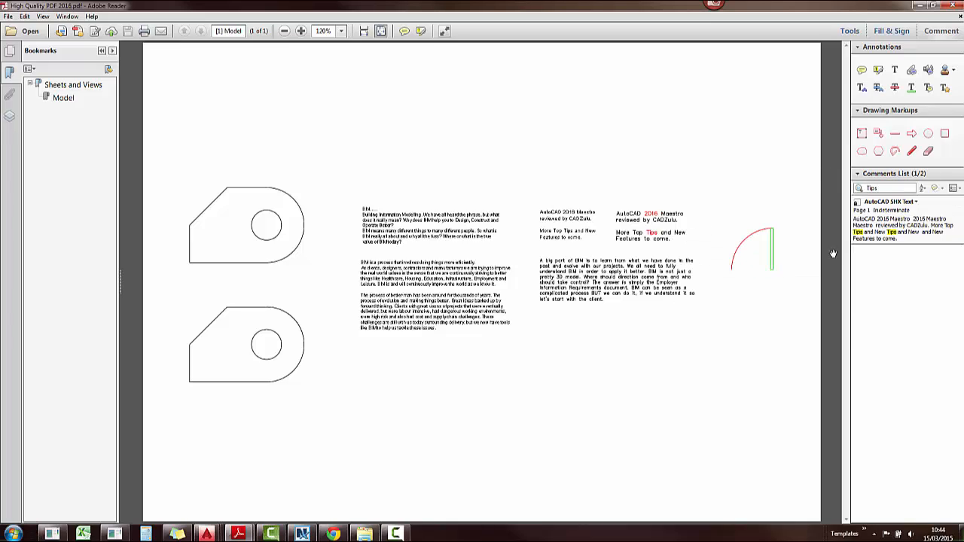
{"action": "left_click", "coordinate": [660, 243]}
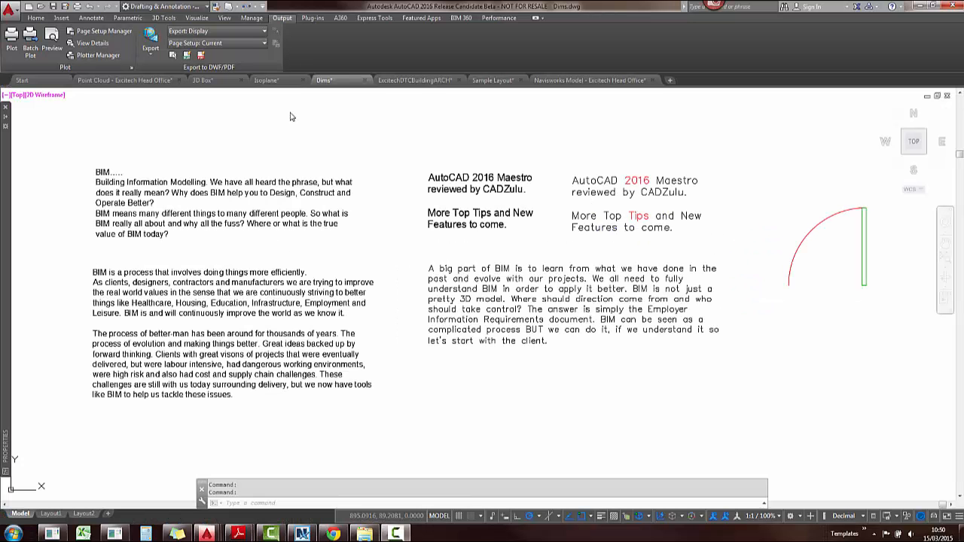
- Back in AutoCAD, review the Export to DWF options and the Export to PDF options for the Dims drawing
{"action": "left_click", "coordinate": [188, 56]}
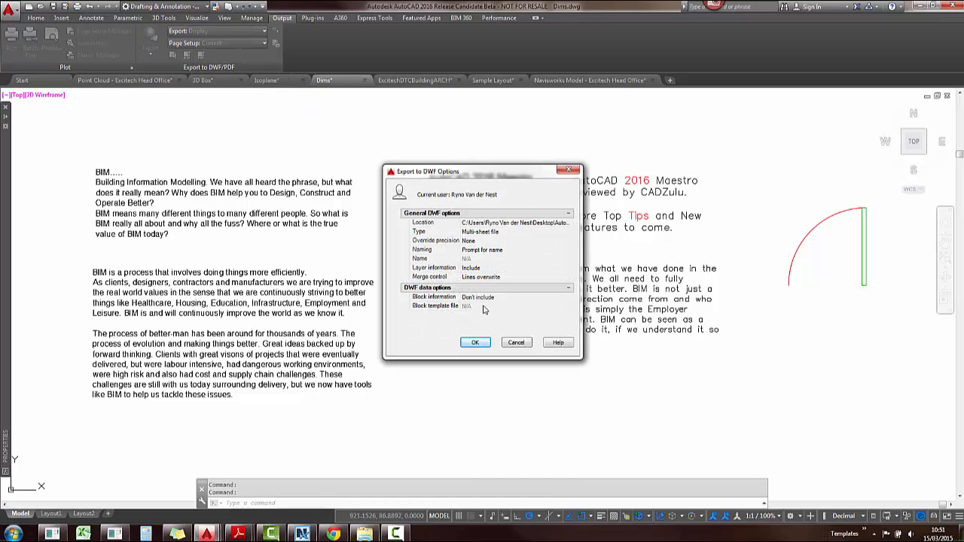
{"action": "left_click", "coordinate": [577, 170]}
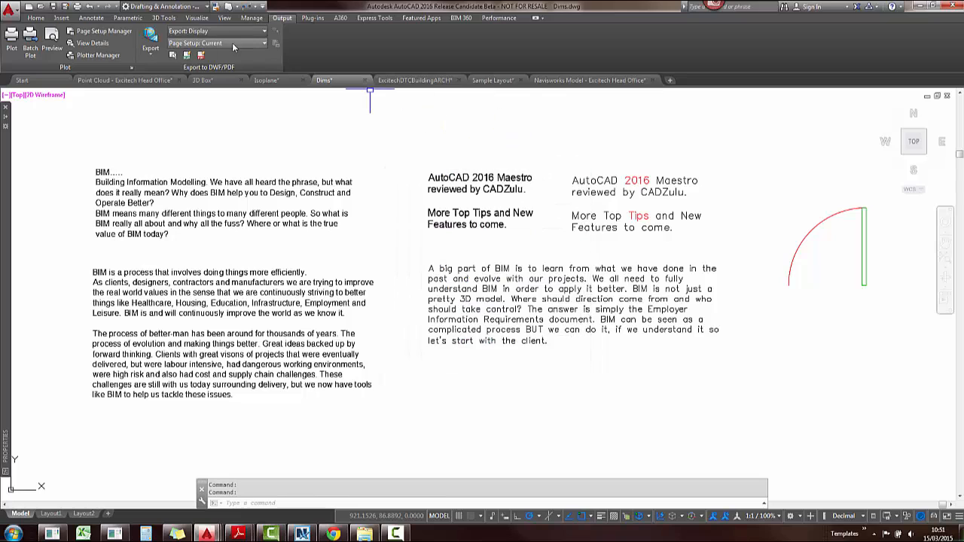
{"action": "left_click", "coordinate": [202, 56]}
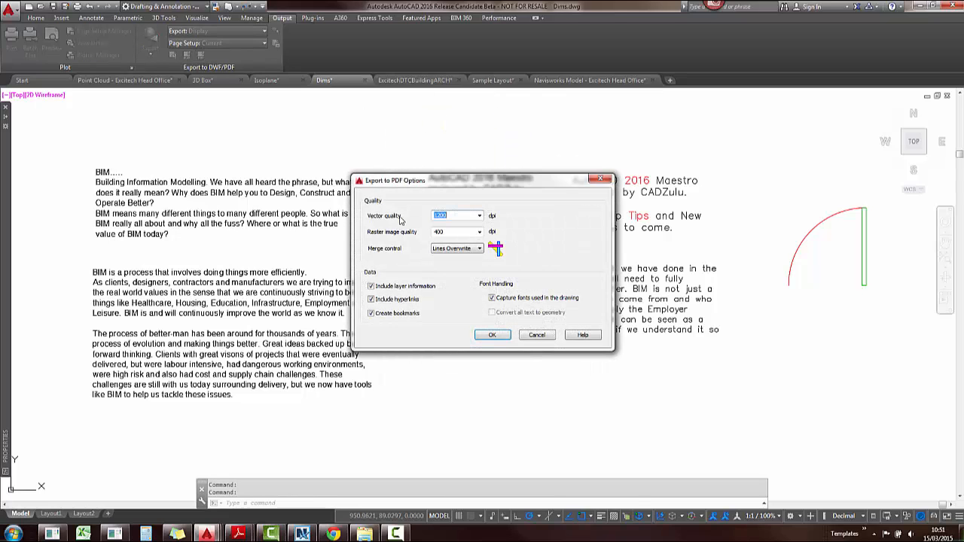
{"action": "key", "text": "ctrl"}
{"action": "left_click", "coordinate": [492, 335]}
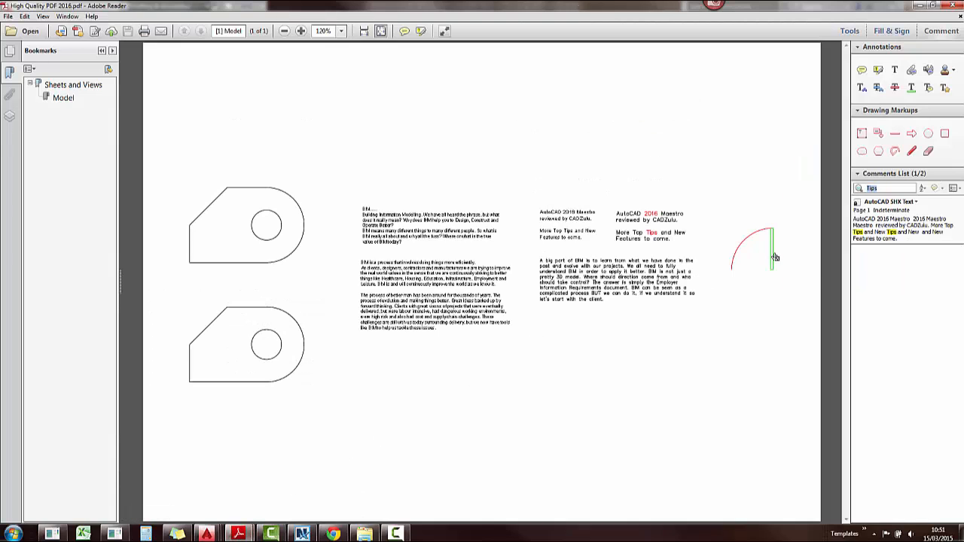
- In the PDF in Adobe Reader, follow the hyperlink on the green door leaf
{"action": "mouse_move", "coordinate": [776, 257]}
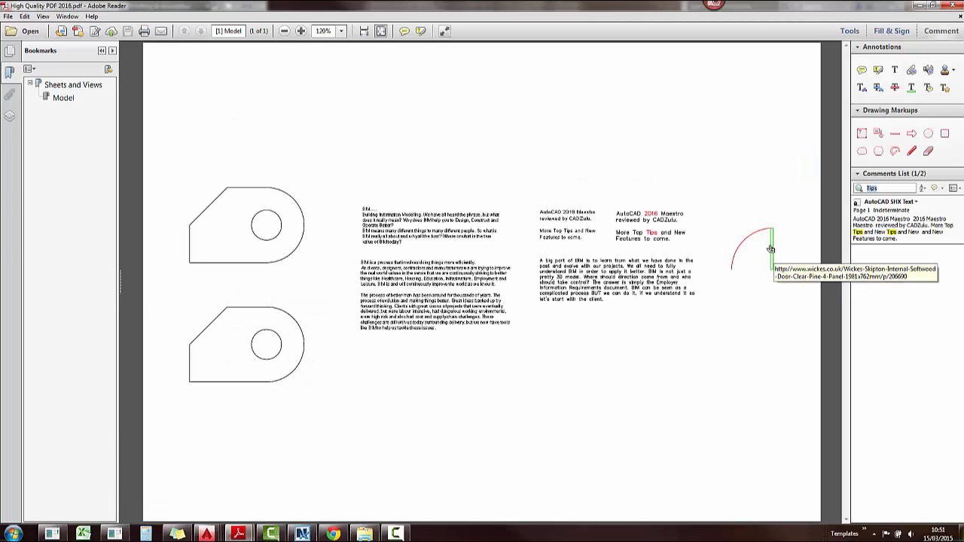
{"action": "left_click", "coordinate": [770, 251]}
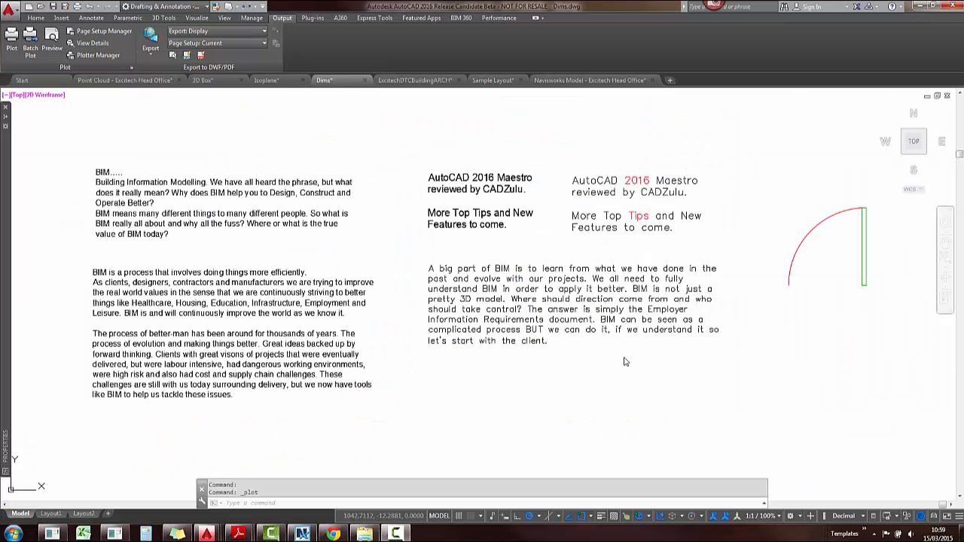
- Open the plot settings of the Dims drawing in AutoCAD and choose AutoCAD PDF (General Documentation).pc3 as the plotter
{"action": "key", "text": "ctrl+p"}
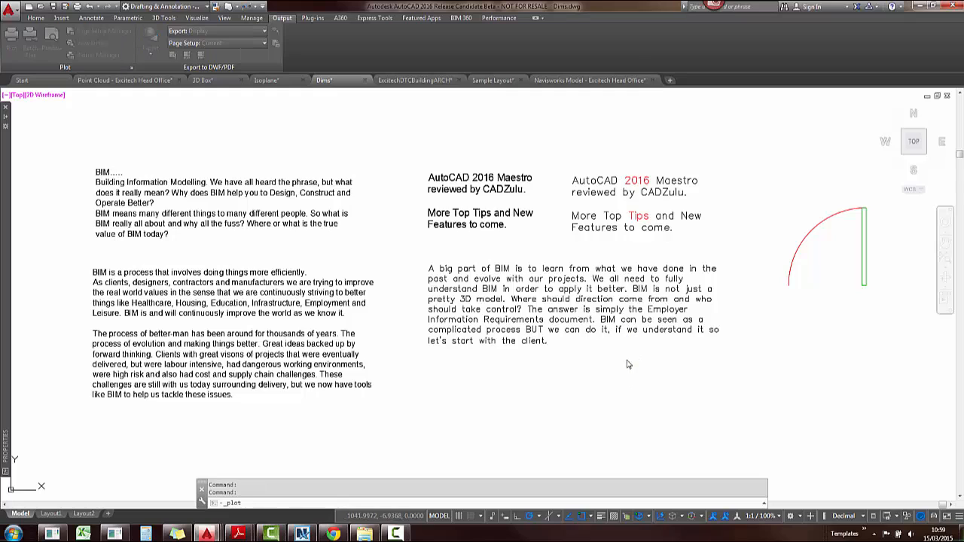
{"action": "left_click", "coordinate": [485, 192]}
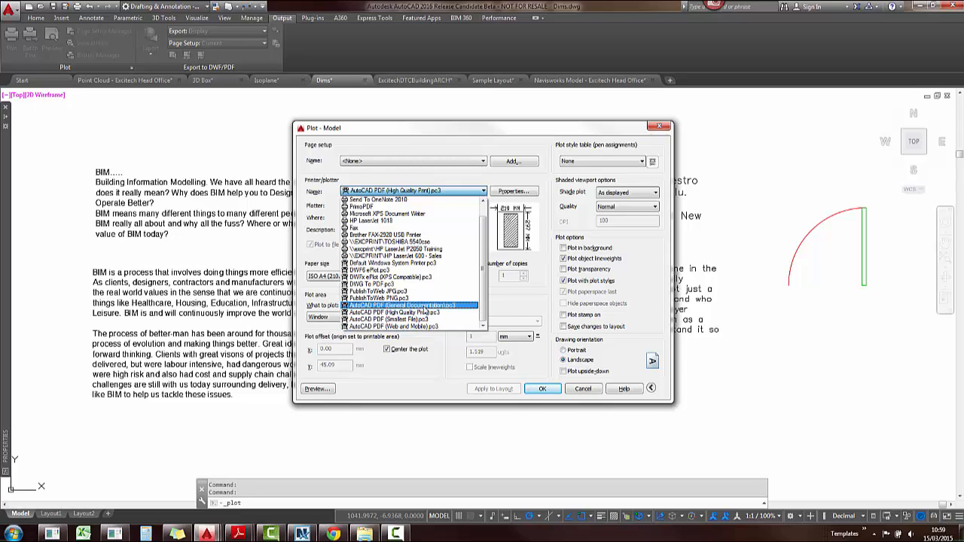
{"action": "left_click", "coordinate": [424, 306]}
{"action": "left_click", "coordinate": [458, 245]}
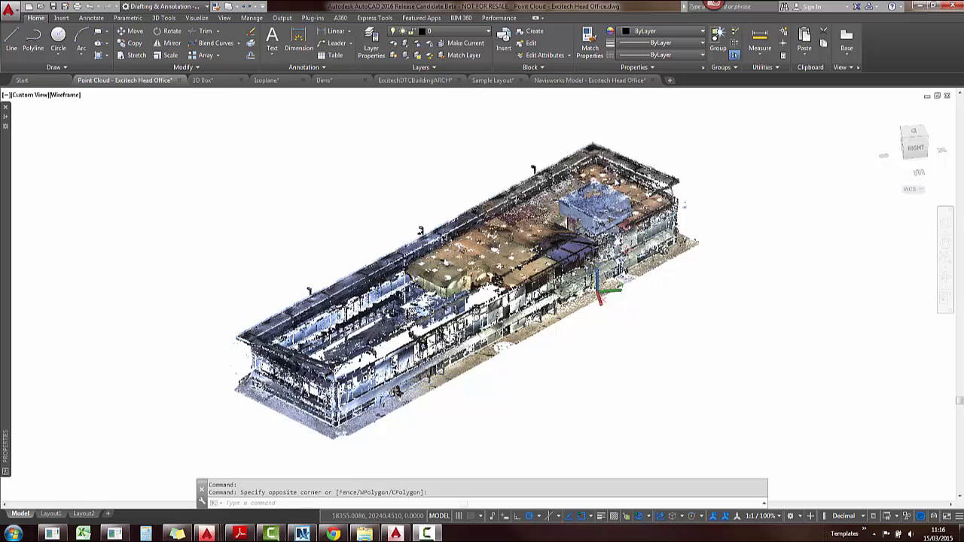
- Select the head office point cloud and create a Top section plane through it
{"action": "left_click", "coordinate": [614, 182]}
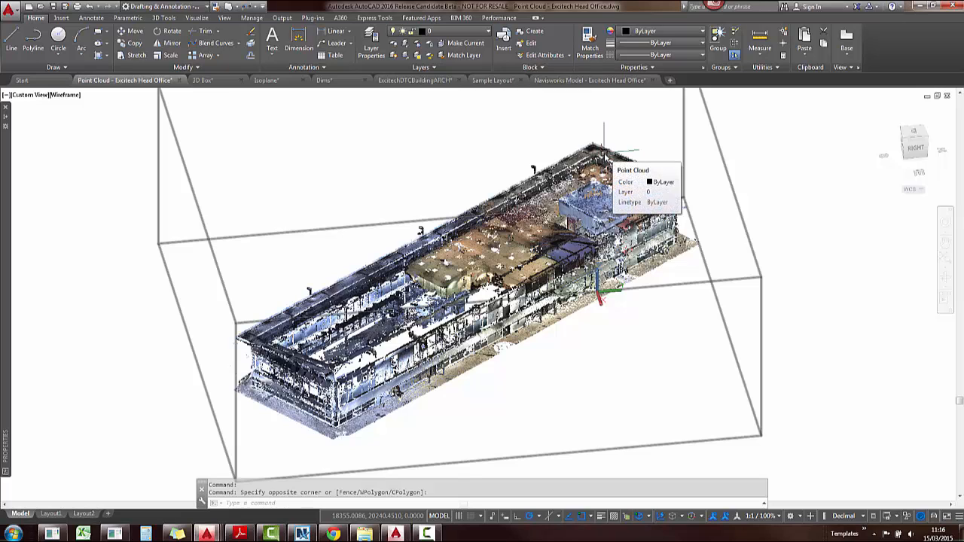
{"action": "left_click", "coordinate": [603, 151]}
{"action": "left_click", "coordinate": [321, 59]}
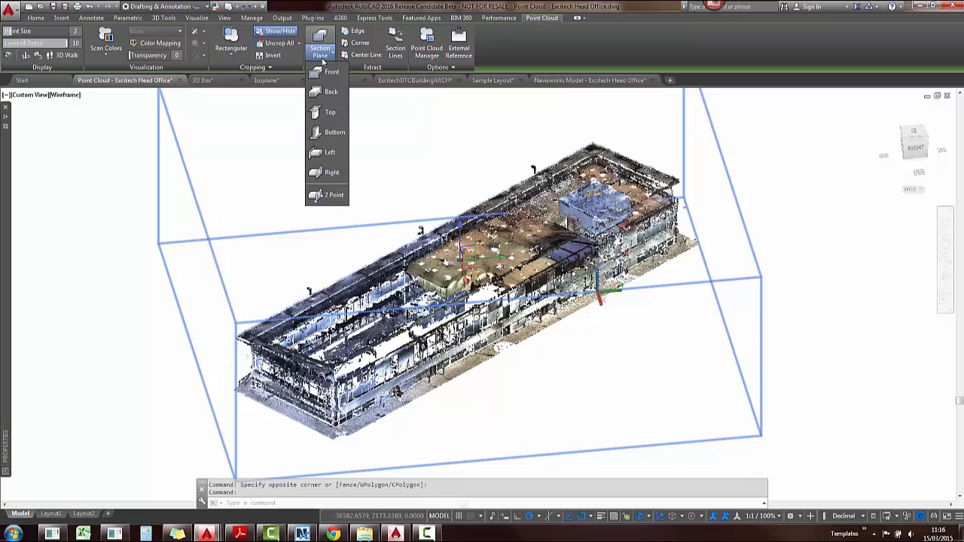
{"action": "left_click", "coordinate": [329, 112]}
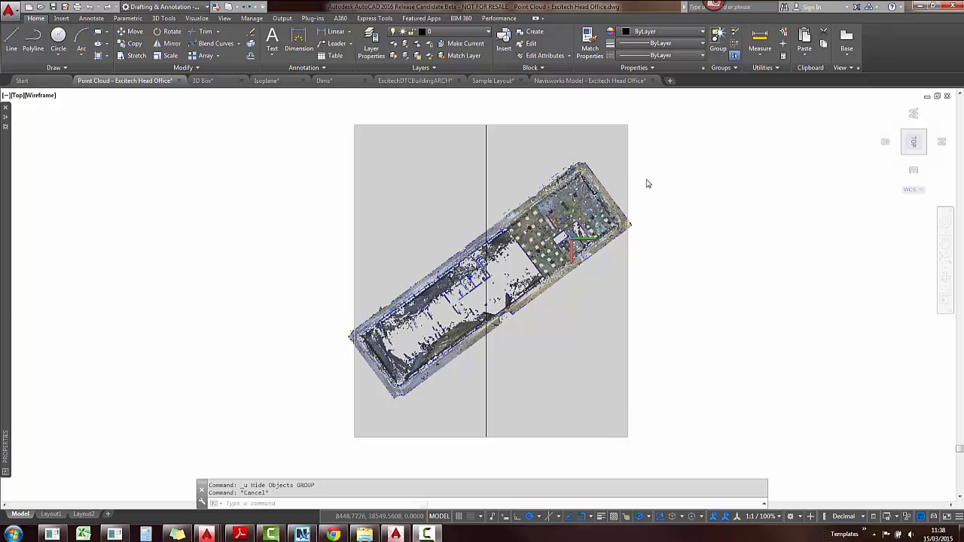
- Review the settings for extracting section lines from the point cloud at the section plane, leaving without creating any lines
{"action": "left_click", "coordinate": [627, 136]}
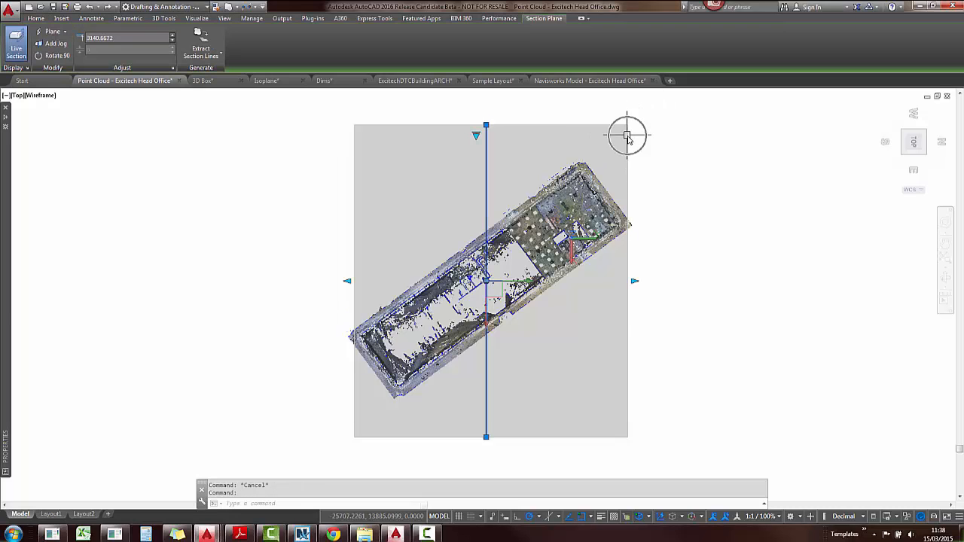
{"action": "left_click", "coordinate": [212, 56]}
{"action": "left_click", "coordinate": [218, 92]}
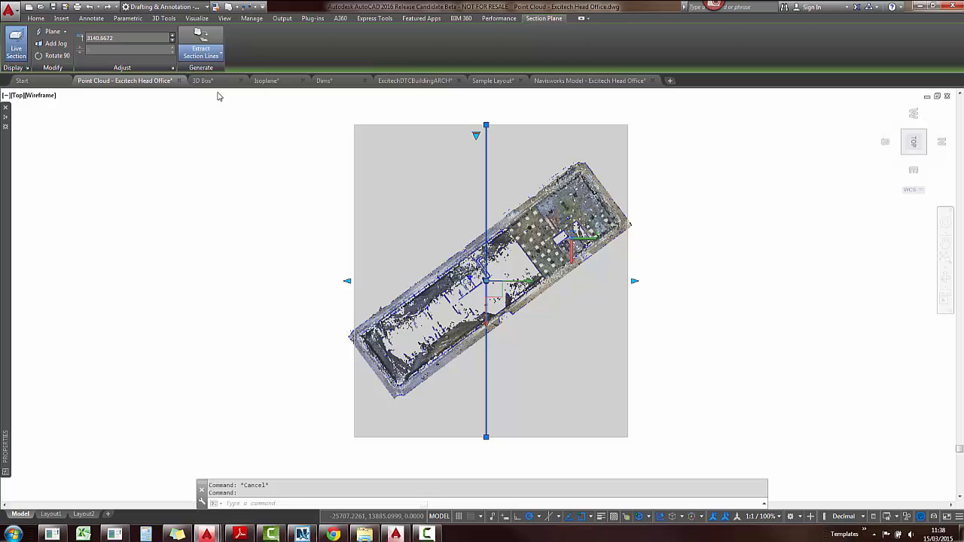
{"action": "left_click", "coordinate": [601, 195]}
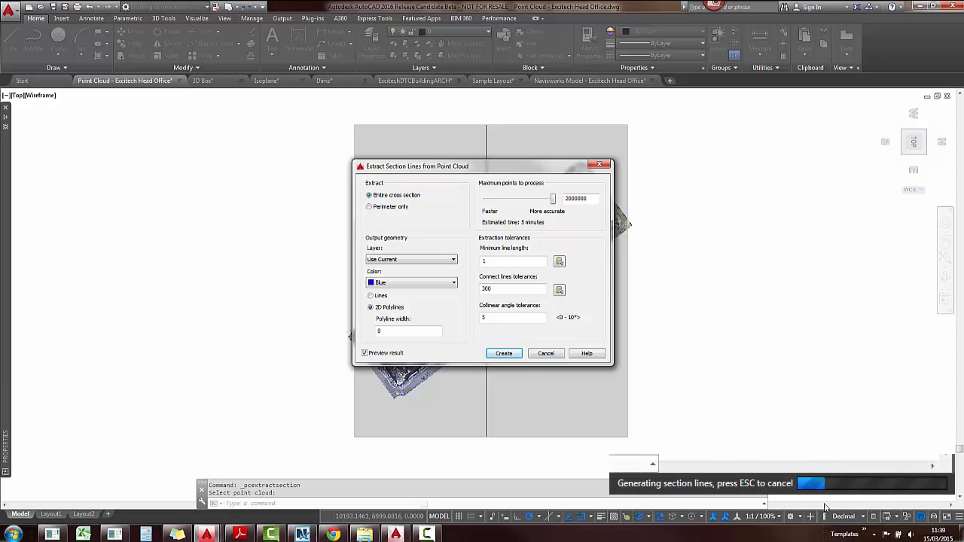
{"action": "left_click", "coordinate": [544, 354]}
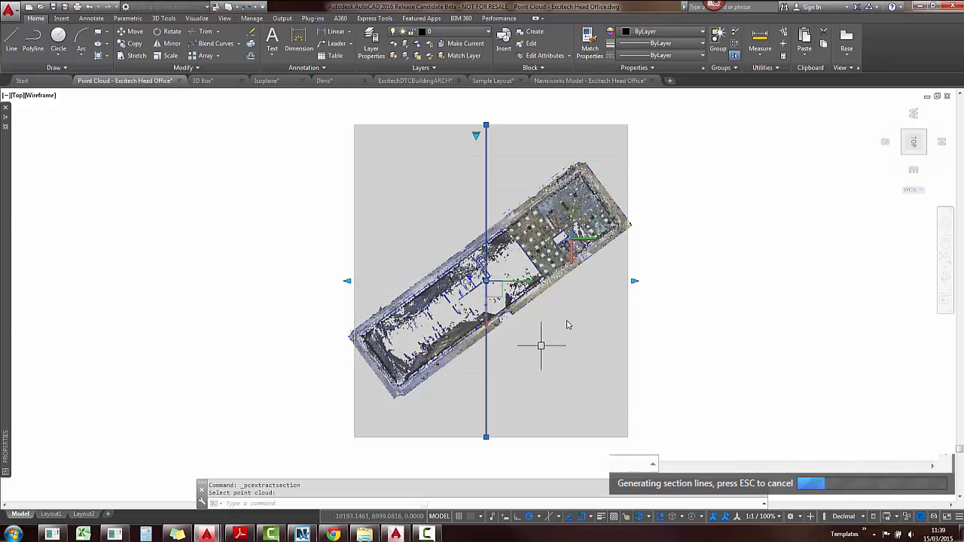
- Hide the point cloud to leave the extracted section lines on display and pick the long diagonal line
{"action": "left_click", "coordinate": [570, 195]}
{"action": "right_click", "coordinate": [570, 194]}
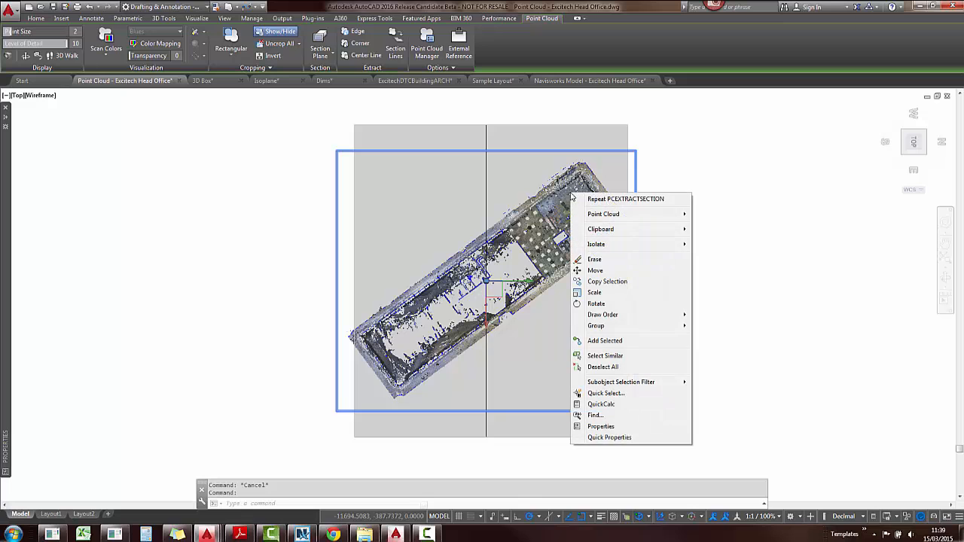
{"action": "mouse_move", "coordinate": [669, 244]}
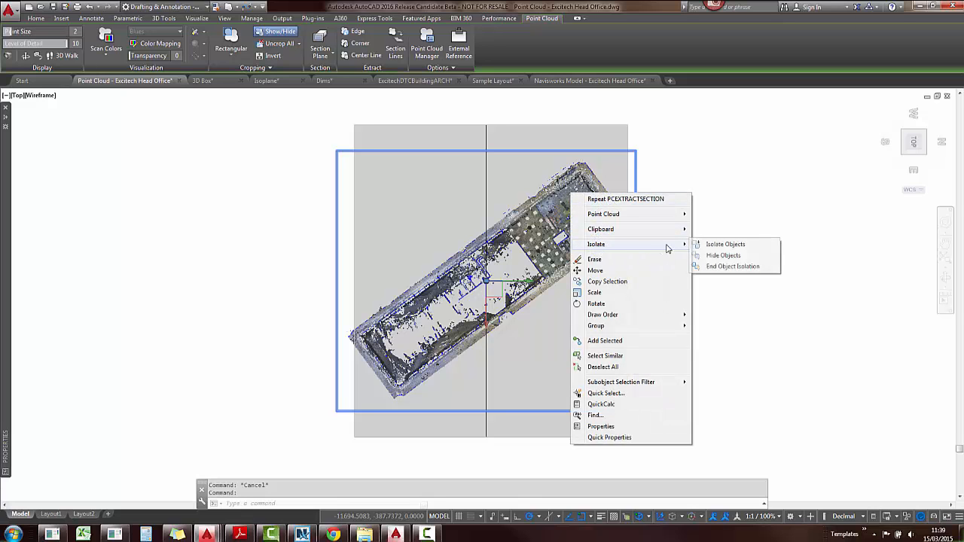
{"action": "left_click", "coordinate": [724, 256]}
{"action": "scroll", "coordinate": [508, 269], "scroll_direction": "up", "scroll_amount": 3}
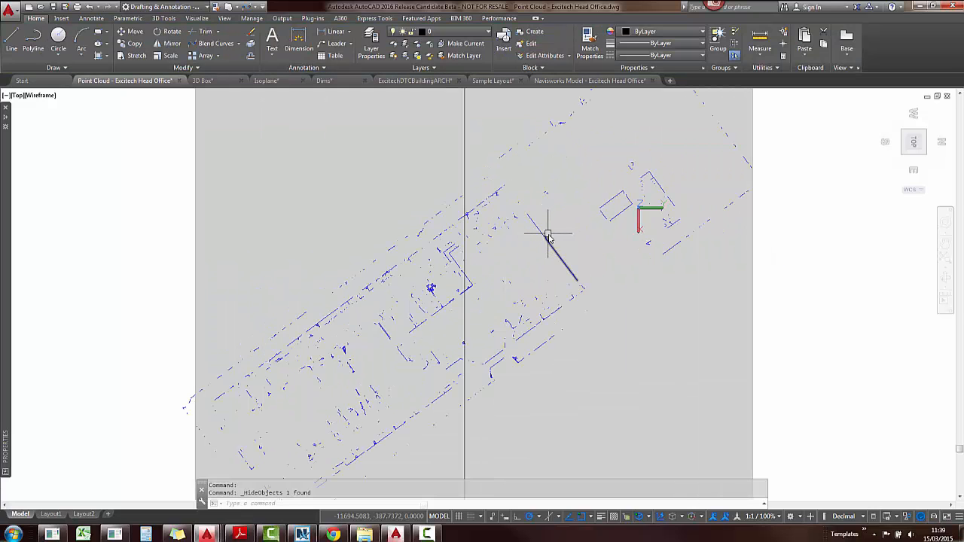
{"action": "left_click", "coordinate": [548, 236]}
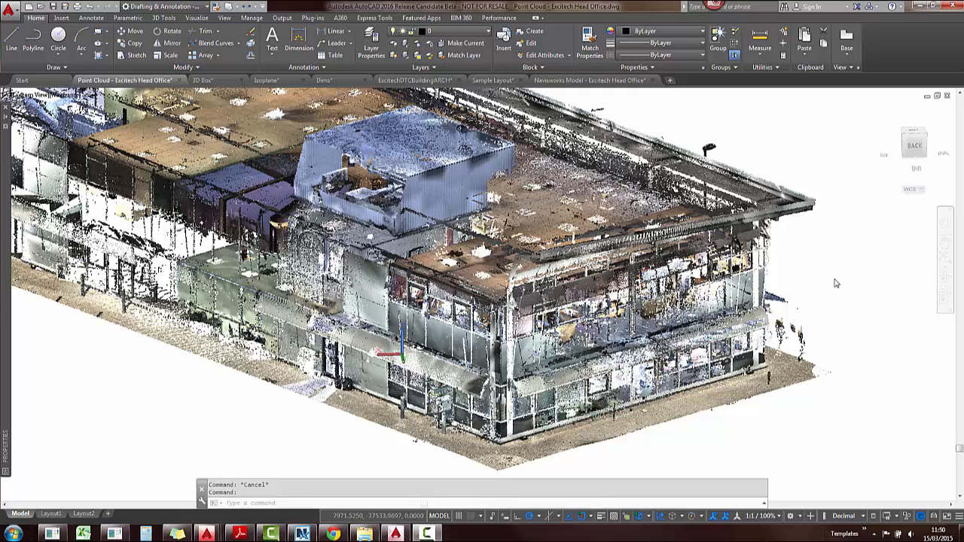
- Review the point cloud modes in the 3D object snap settings at the building's corner view
{"action": "left_click", "coordinate": [667, 222]}
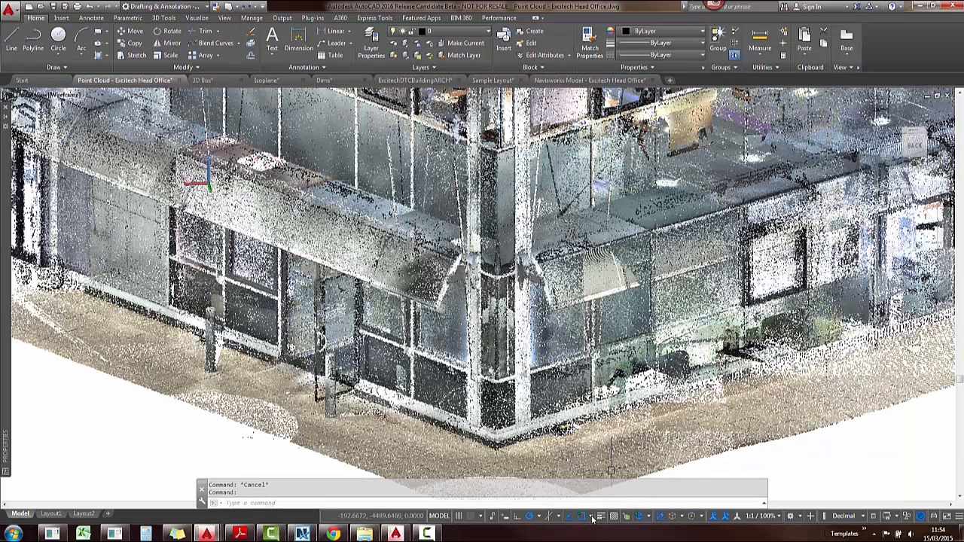
{"action": "left_click", "coordinate": [592, 518]}
{"action": "left_click", "coordinate": [601, 506]}
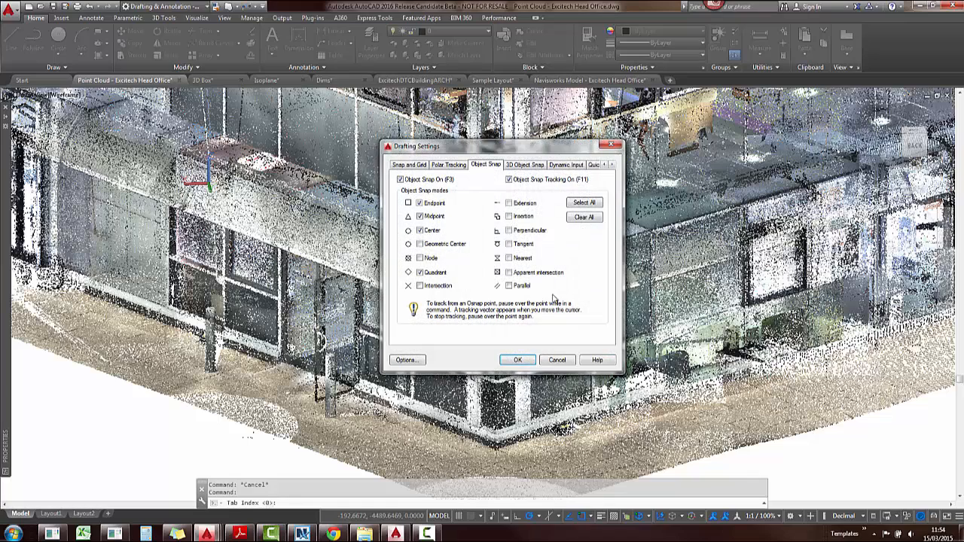
{"action": "left_click", "coordinate": [523, 165]}
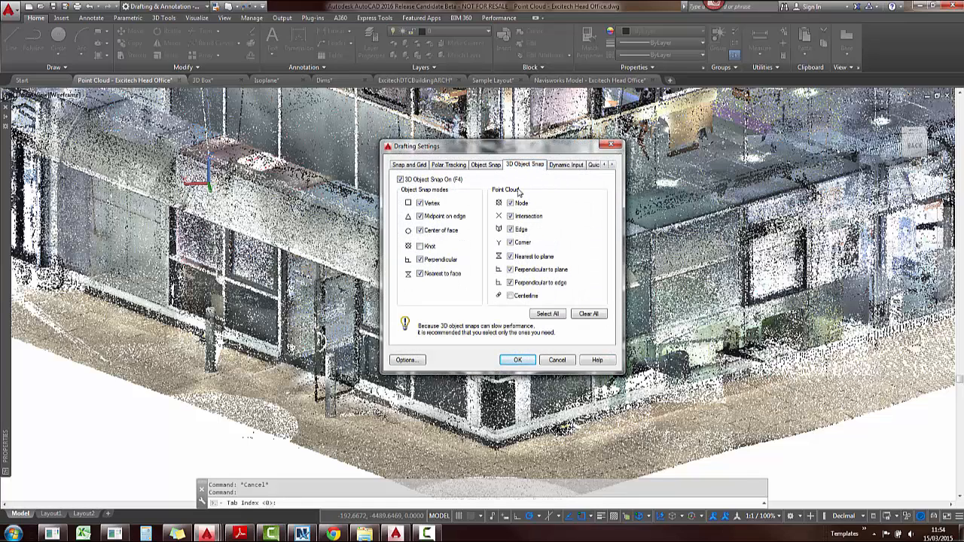
{"action": "left_click", "coordinate": [518, 361]}
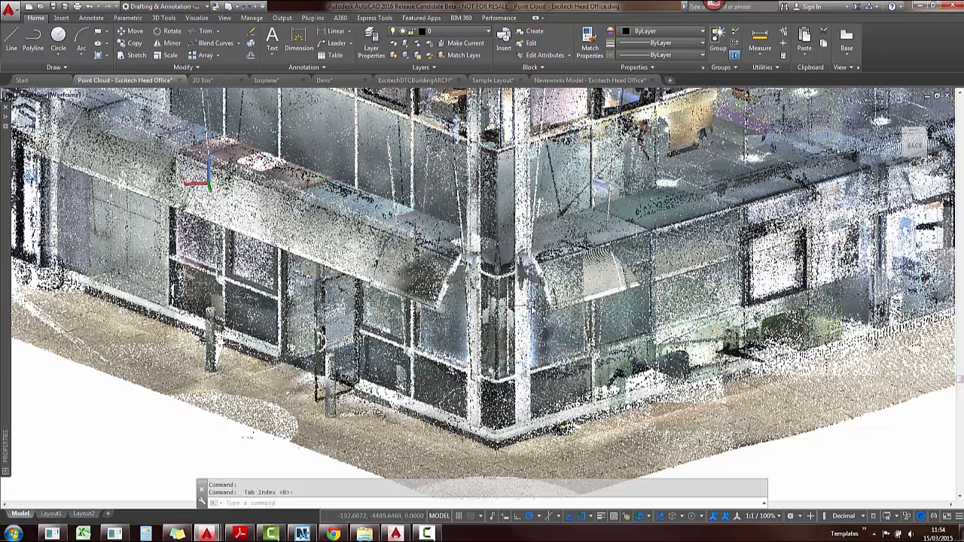
- Switch to the 3D Box drawing and start the Rectangle command on the solid box
{"action": "left_click", "coordinate": [202, 80]}
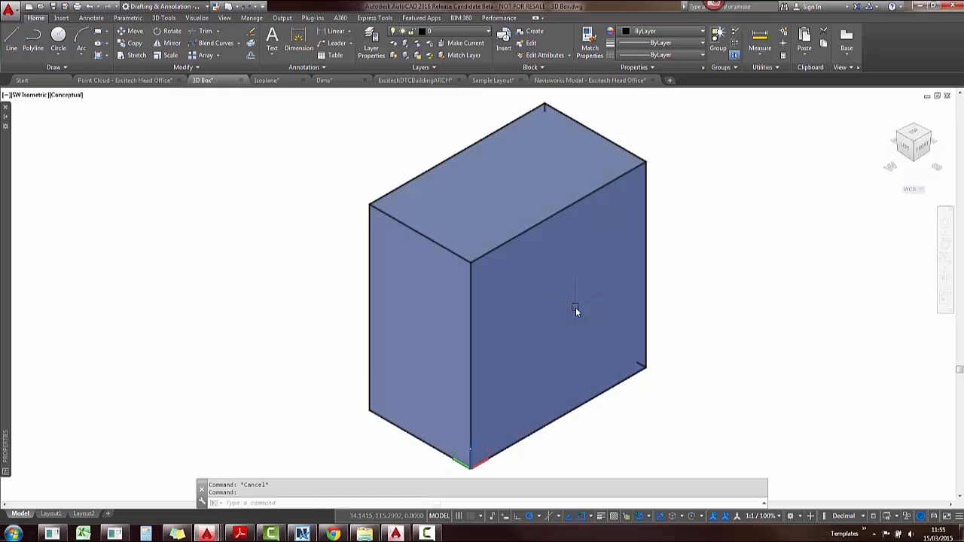
{"action": "type", "text": "rec"}
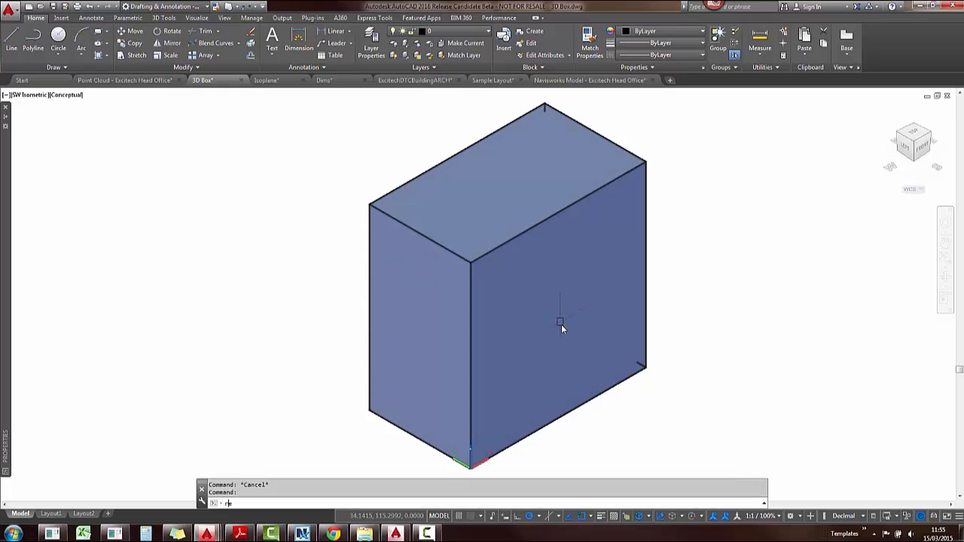
{"action": "key", "text": "Return"}
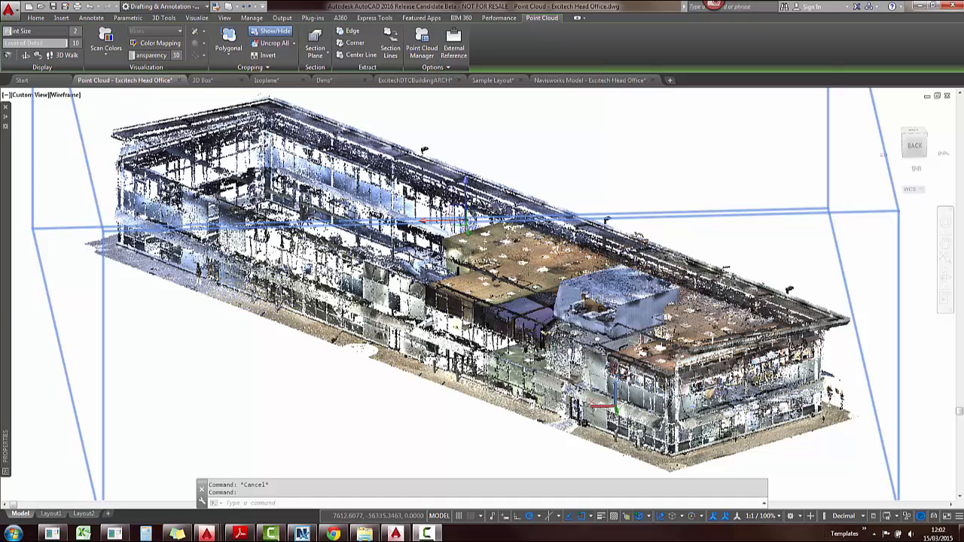
- Back in the point cloud drawing, review the rectangular, polygonal and circular cropping options for the selected cloud
{"action": "left_click", "coordinate": [229, 58]}
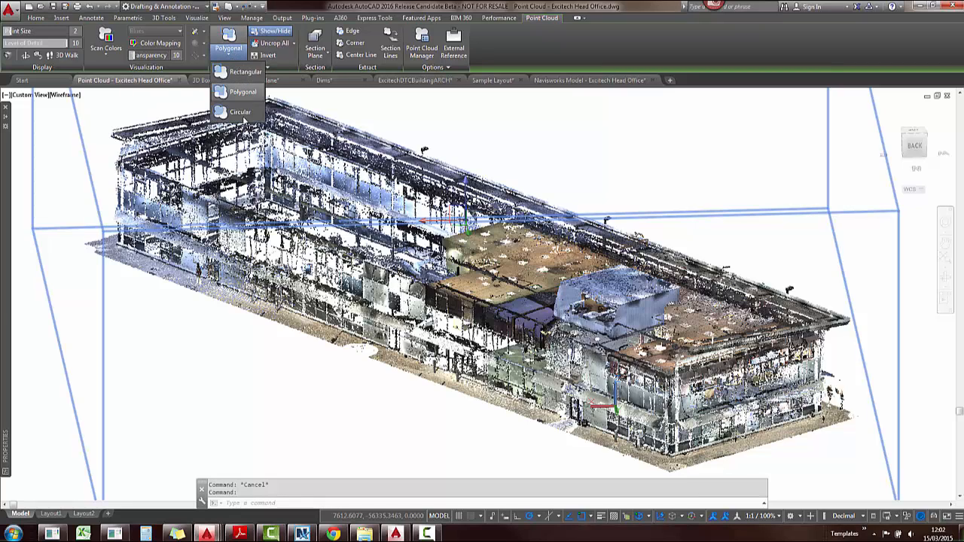
{"action": "left_click", "coordinate": [267, 68]}
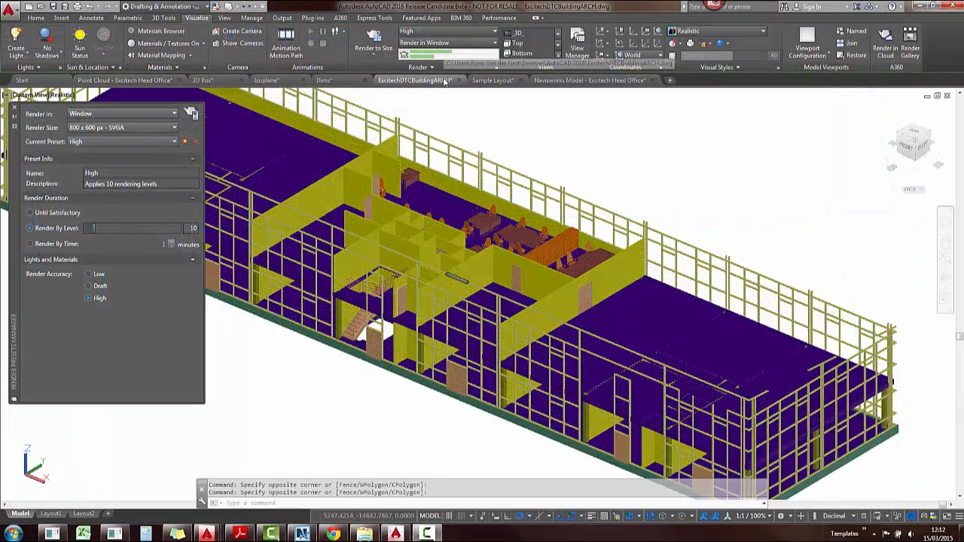
- In the ExcitechDTCBuildingARCH drawing, review the available render presets and the render sizes offered by the Render Presets Manager
{"action": "mouse_move", "coordinate": [445, 82]}
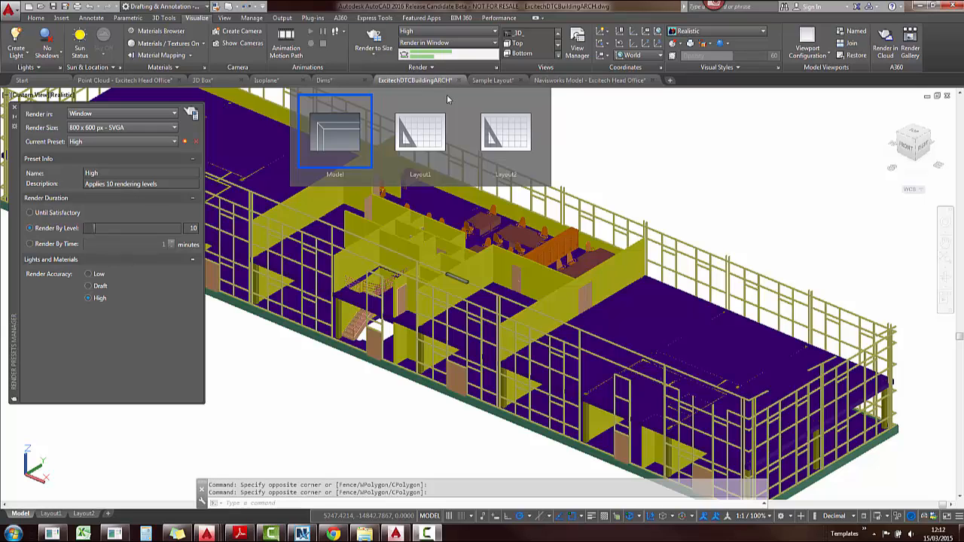
{"action": "left_click", "coordinate": [469, 33]}
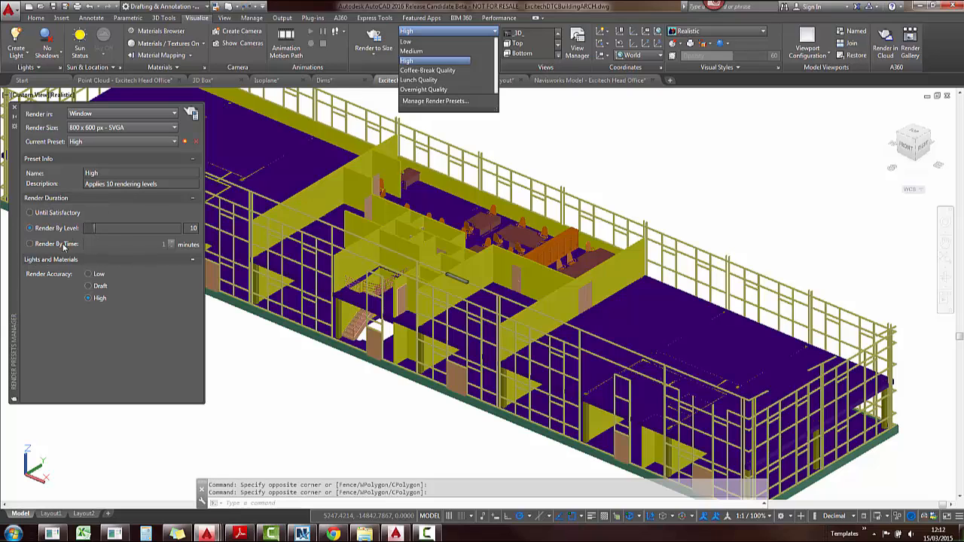
{"action": "key", "text": "ctrl"}
{"action": "left_click", "coordinate": [156, 127]}
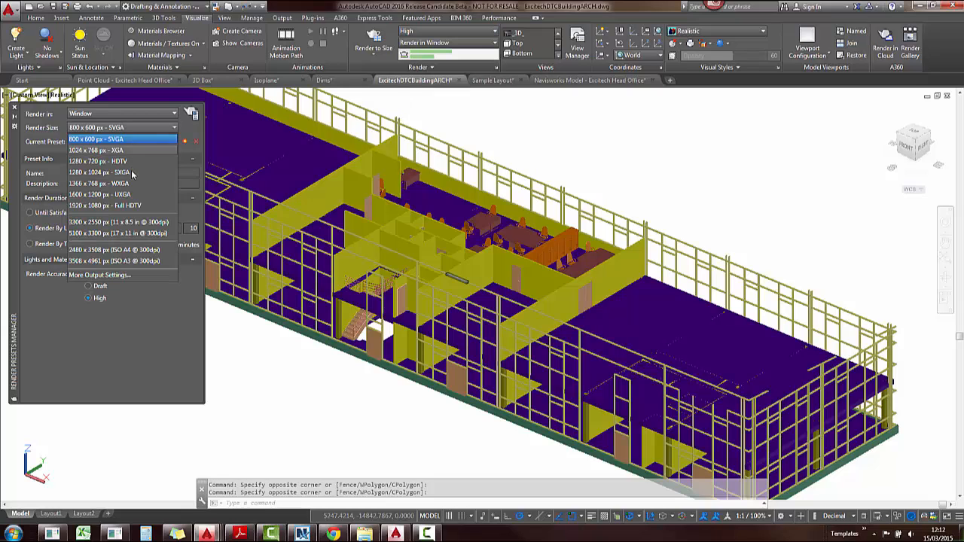
{"action": "left_click", "coordinate": [183, 130]}
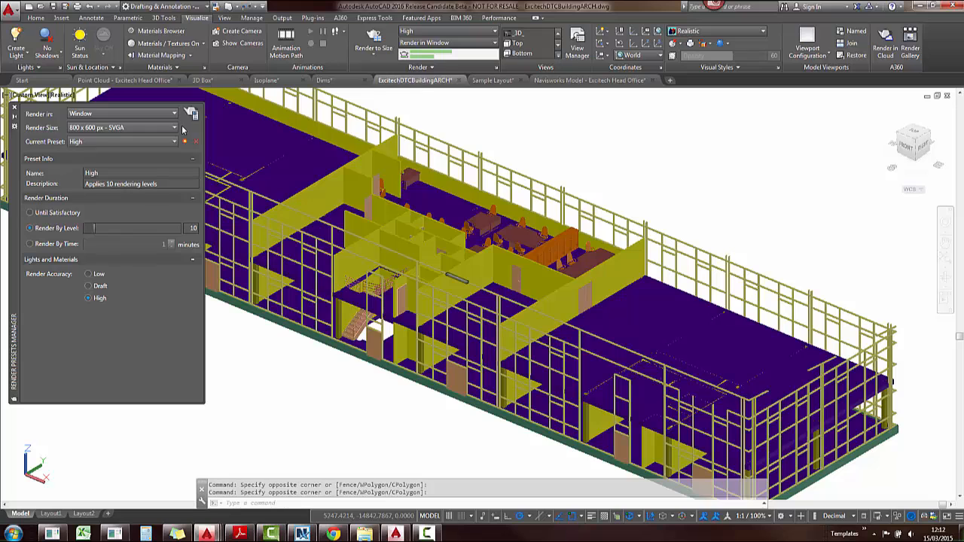
{"action": "left_click", "coordinate": [131, 142]}
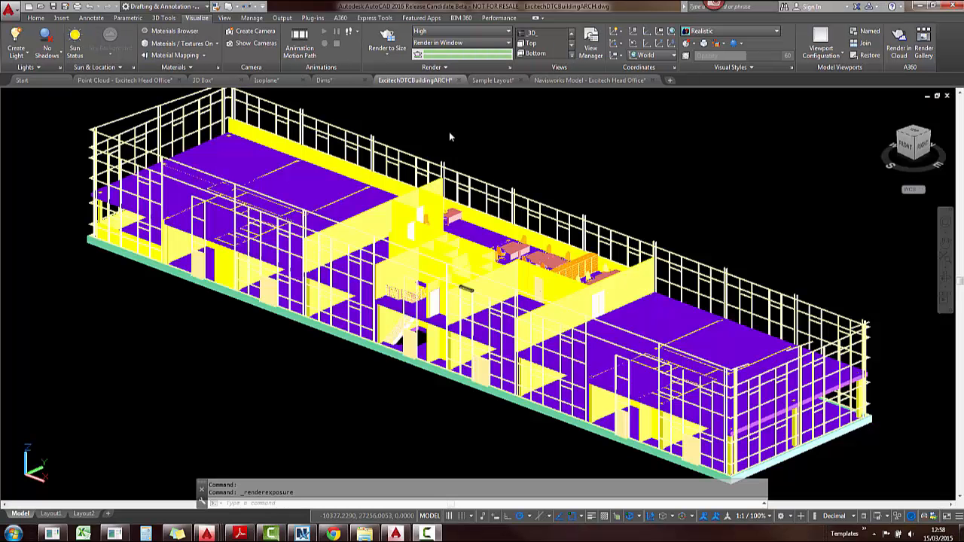
- In the render environment settings, review the image based lighting styles, then set the exposure to 7.5 and white balance to 9661
{"action": "left_click", "coordinate": [445, 69]}
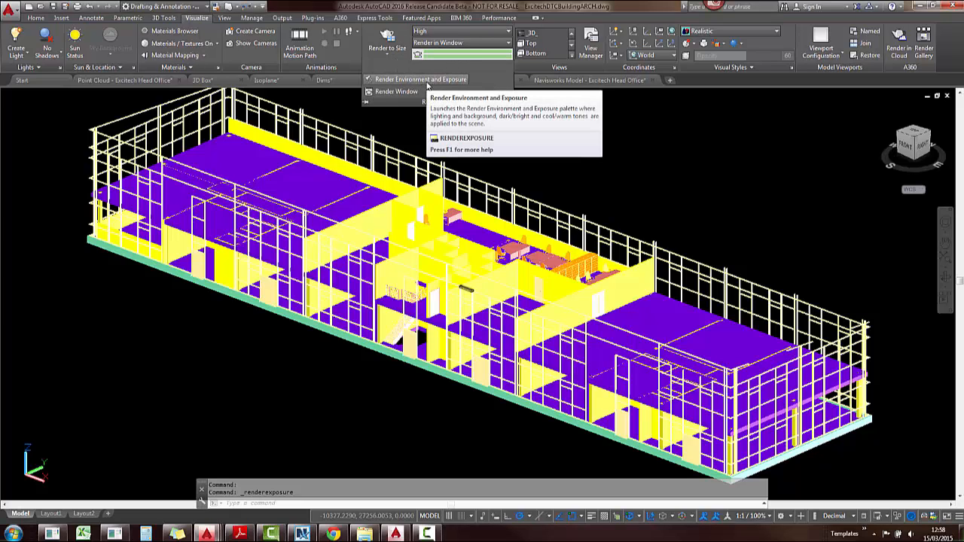
{"action": "left_click", "coordinate": [427, 82]}
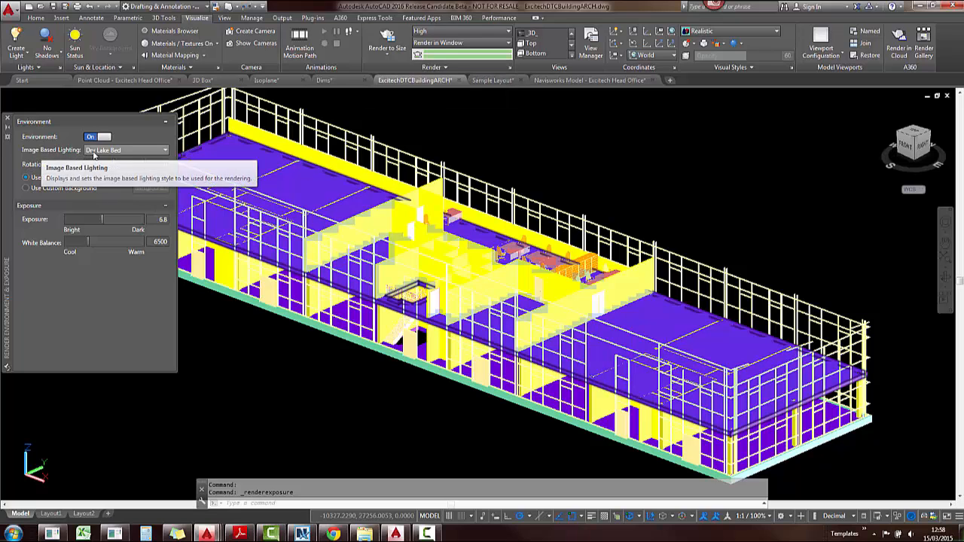
{"action": "left_click", "coordinate": [135, 151]}
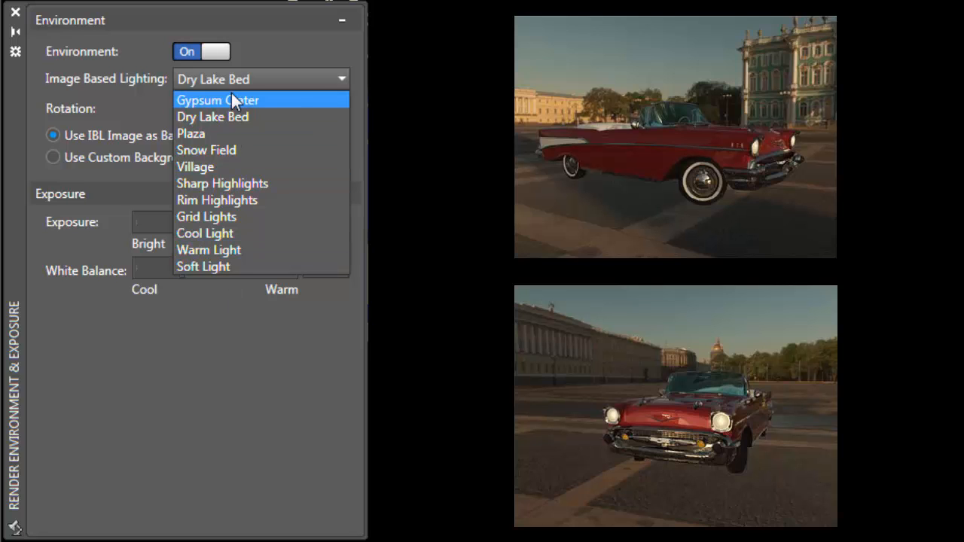
{"action": "left_click", "coordinate": [266, 56]}
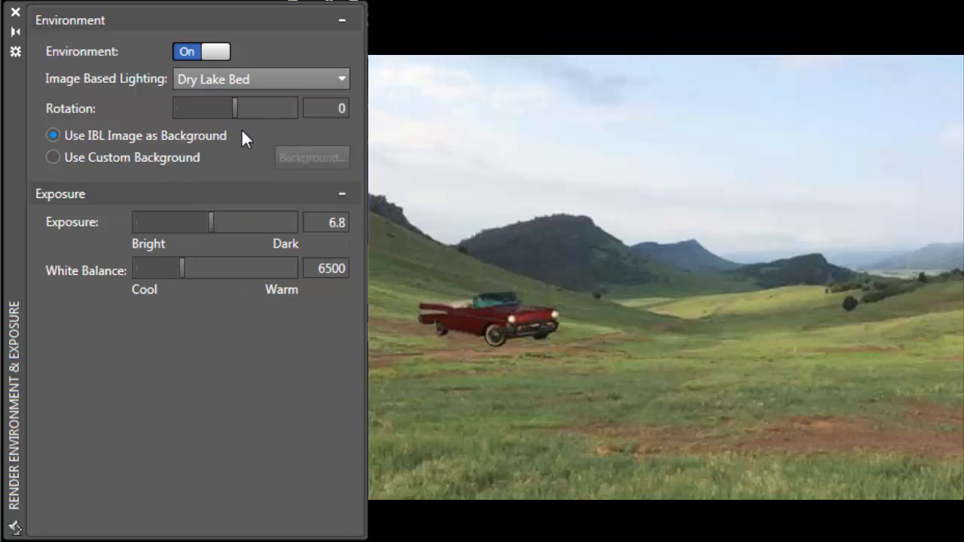
{"action": "left_click_drag", "start_coordinate": [217, 226], "coordinate": [194, 222]}
{"action": "left_click_drag", "start_coordinate": [180, 271], "coordinate": [209, 273]}
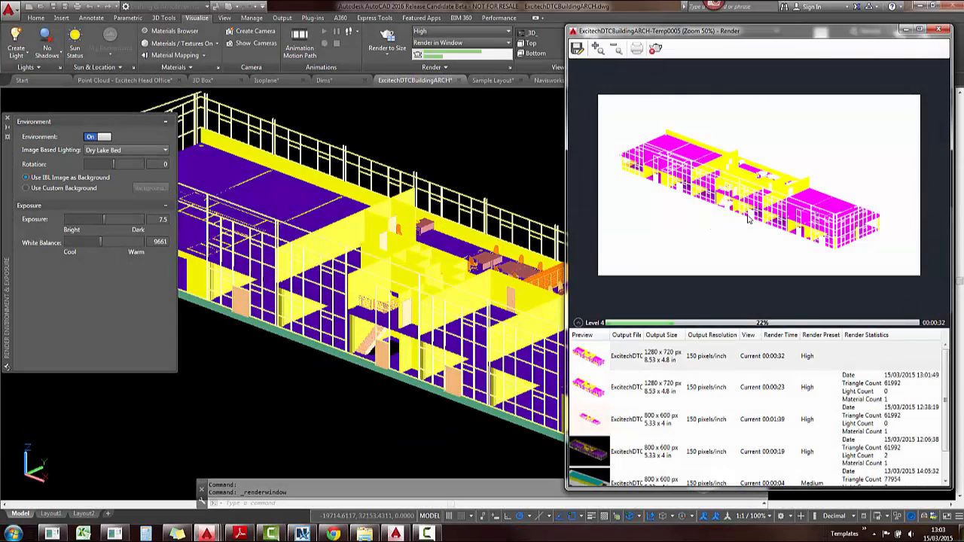
- Examine the building rendering in the render window and open the options of the newest render history entry
{"action": "scroll", "coordinate": [757, 205], "scroll_direction": "down", "scroll_amount": 1}
{"action": "right_click", "coordinate": [590, 364]}
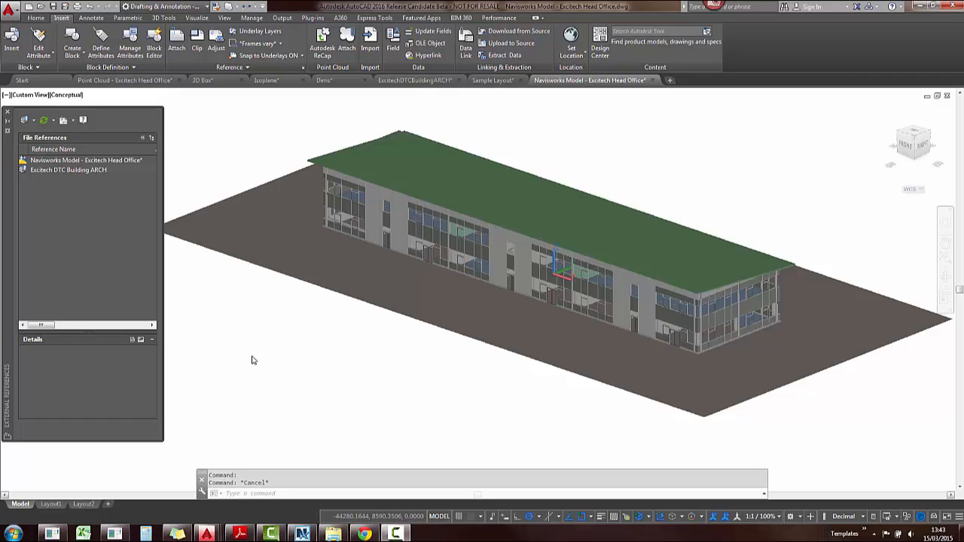
- Start attaching a coordination model to the Navisworks Model drawing and increase the color fading of the attached head office model
{"action": "left_click", "coordinate": [34, 121]}
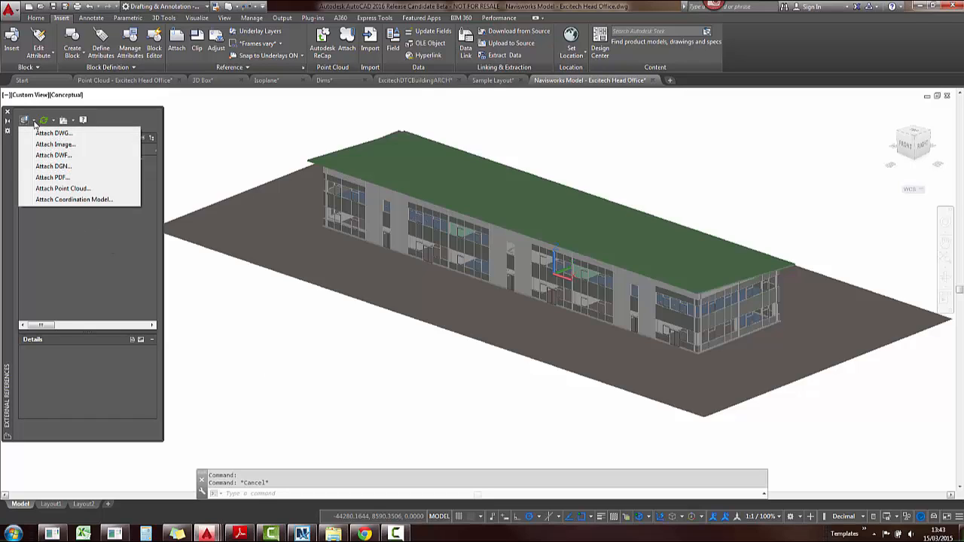
{"action": "left_click", "coordinate": [74, 200]}
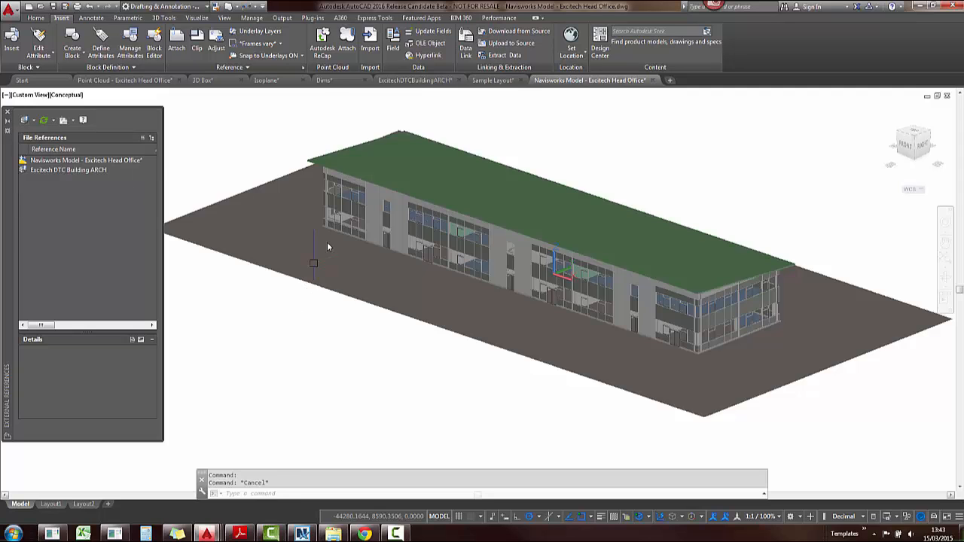
{"action": "left_click", "coordinate": [327, 242]}
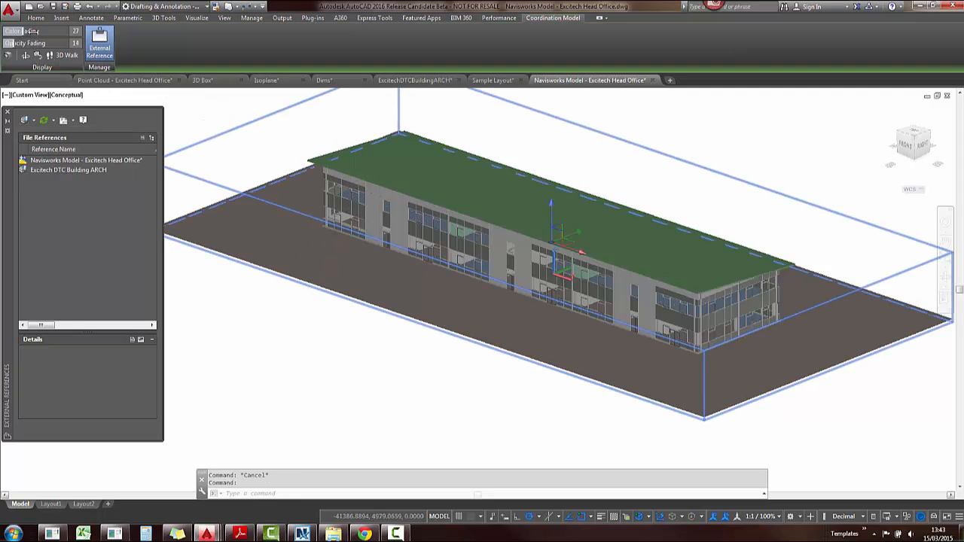
{"action": "left_click_drag", "start_coordinate": [27, 31], "coordinate": [33, 31]}
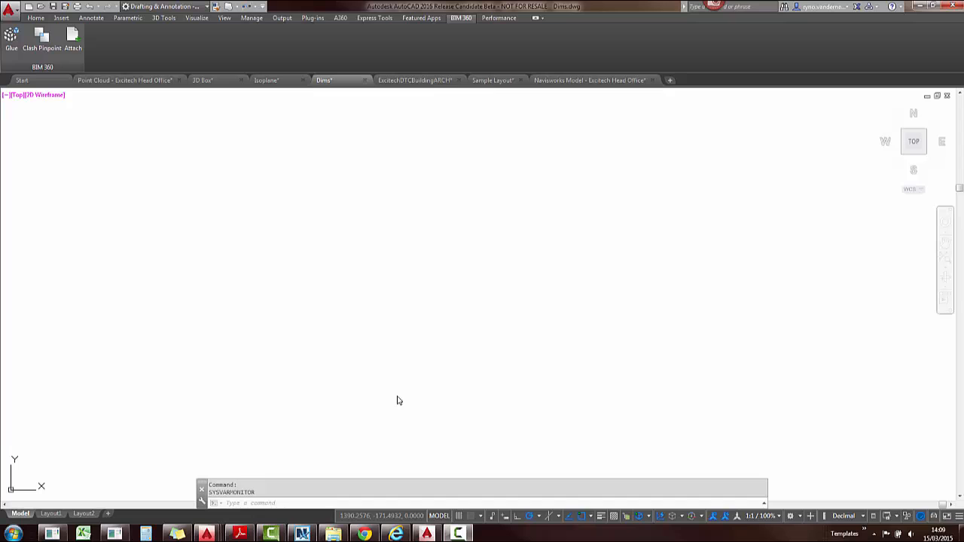
- Run SYSVARMONITOR in the Dims drawing and add ACTPATH to the monitored system variables
{"action": "left_click", "coordinate": [248, 494]}
{"action": "key", "text": "Return"}
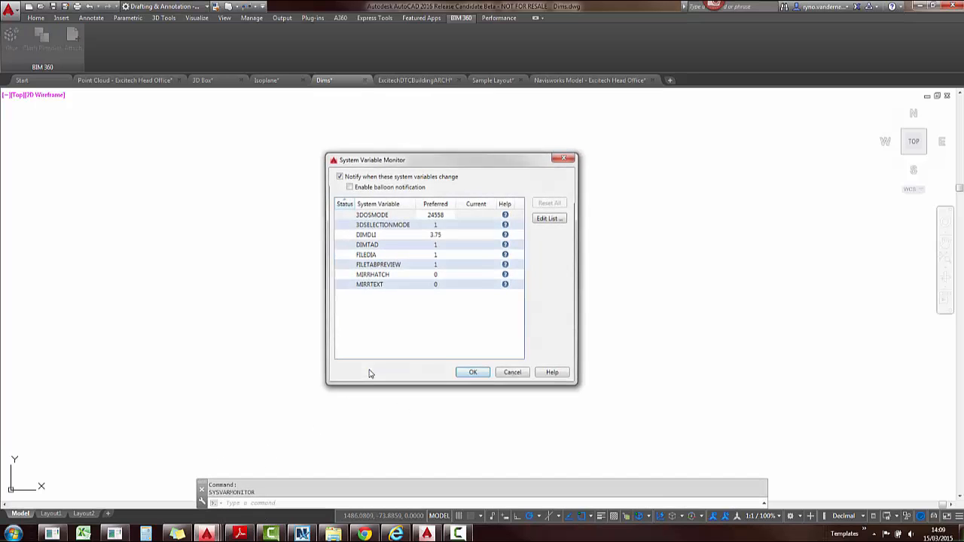
{"action": "left_click", "coordinate": [443, 301]}
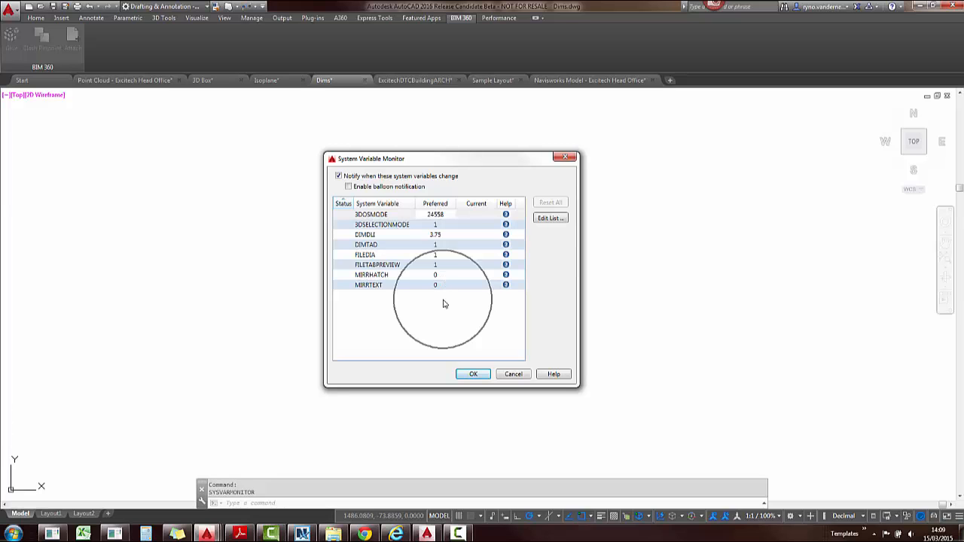
{"action": "left_click", "coordinate": [558, 219]}
{"action": "left_click", "coordinate": [399, 253]}
{"action": "left_click", "coordinate": [444, 248]}
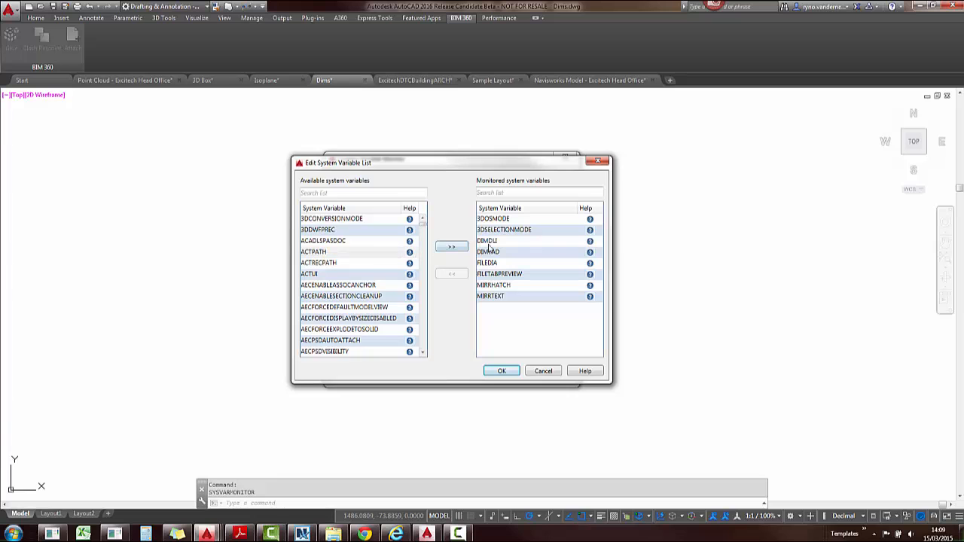
{"action": "left_click", "coordinate": [503, 371]}
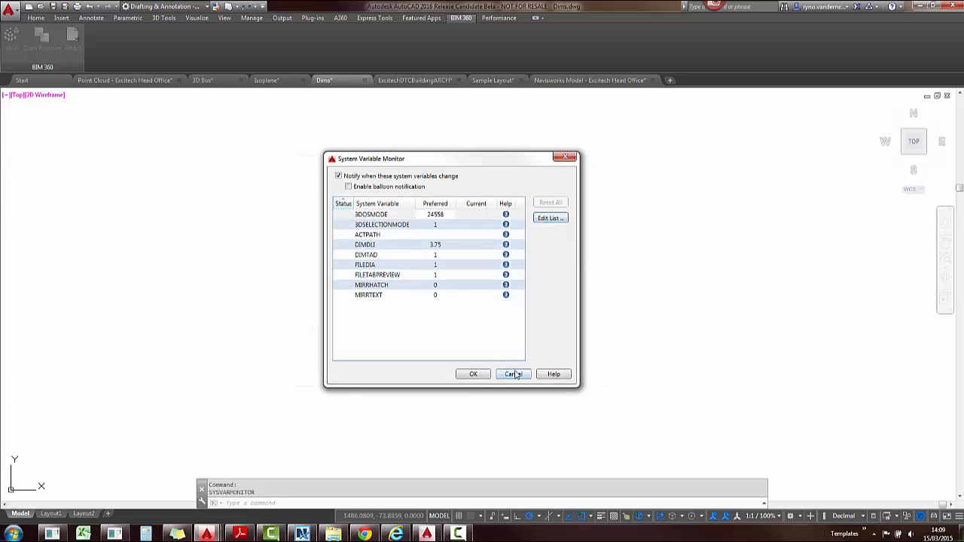